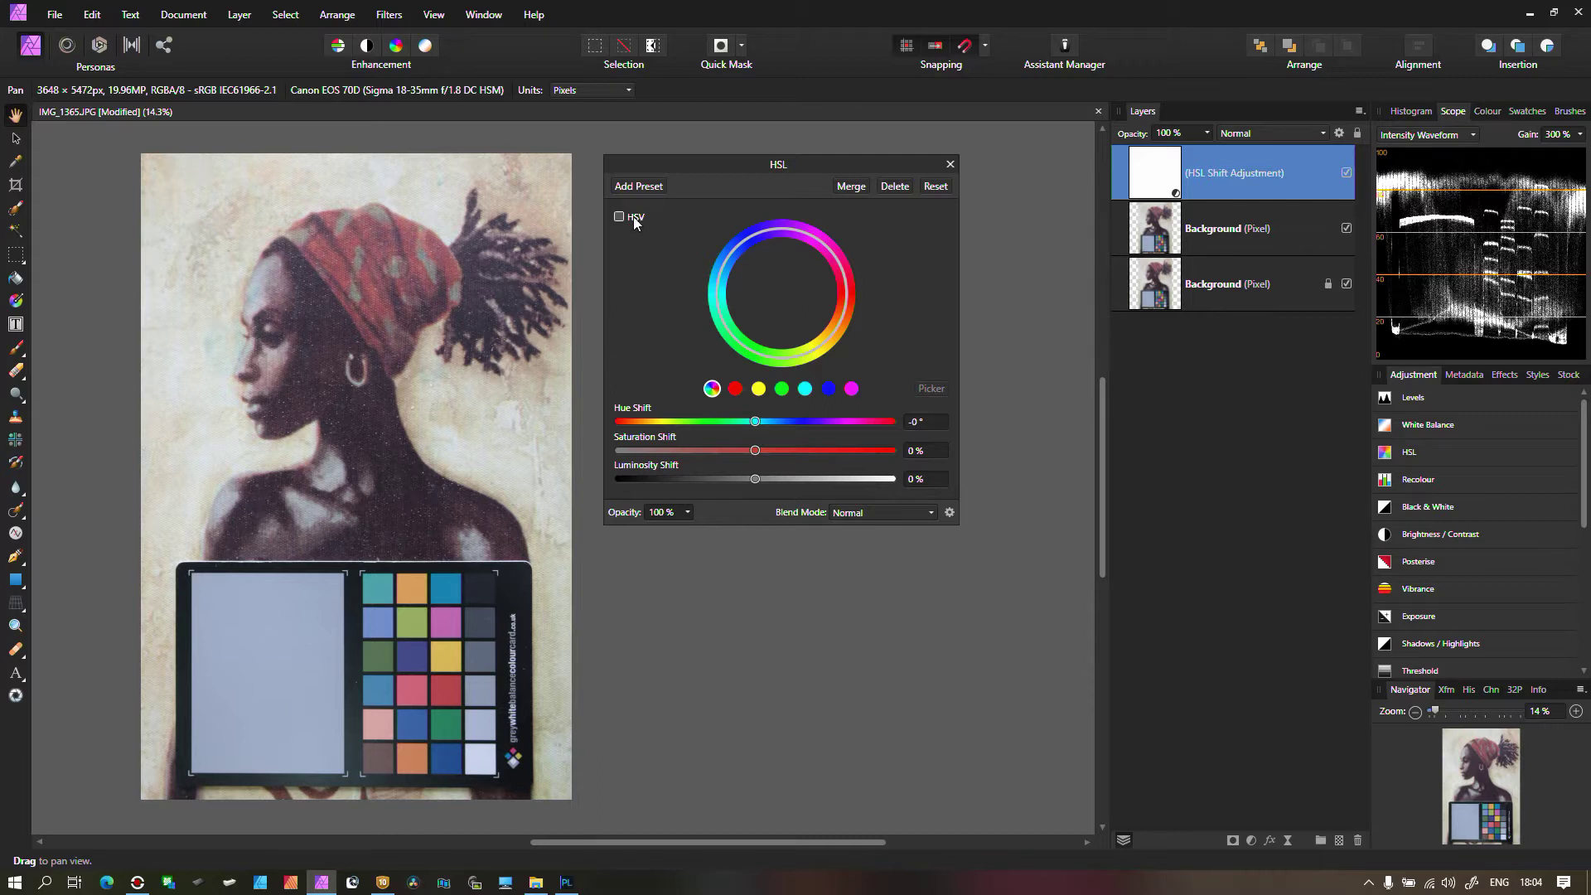
Step: Switch through SILKYPIX to DxO PhotoLab, showing the same portrait with its HSL colour wheel
left_click(382, 884)
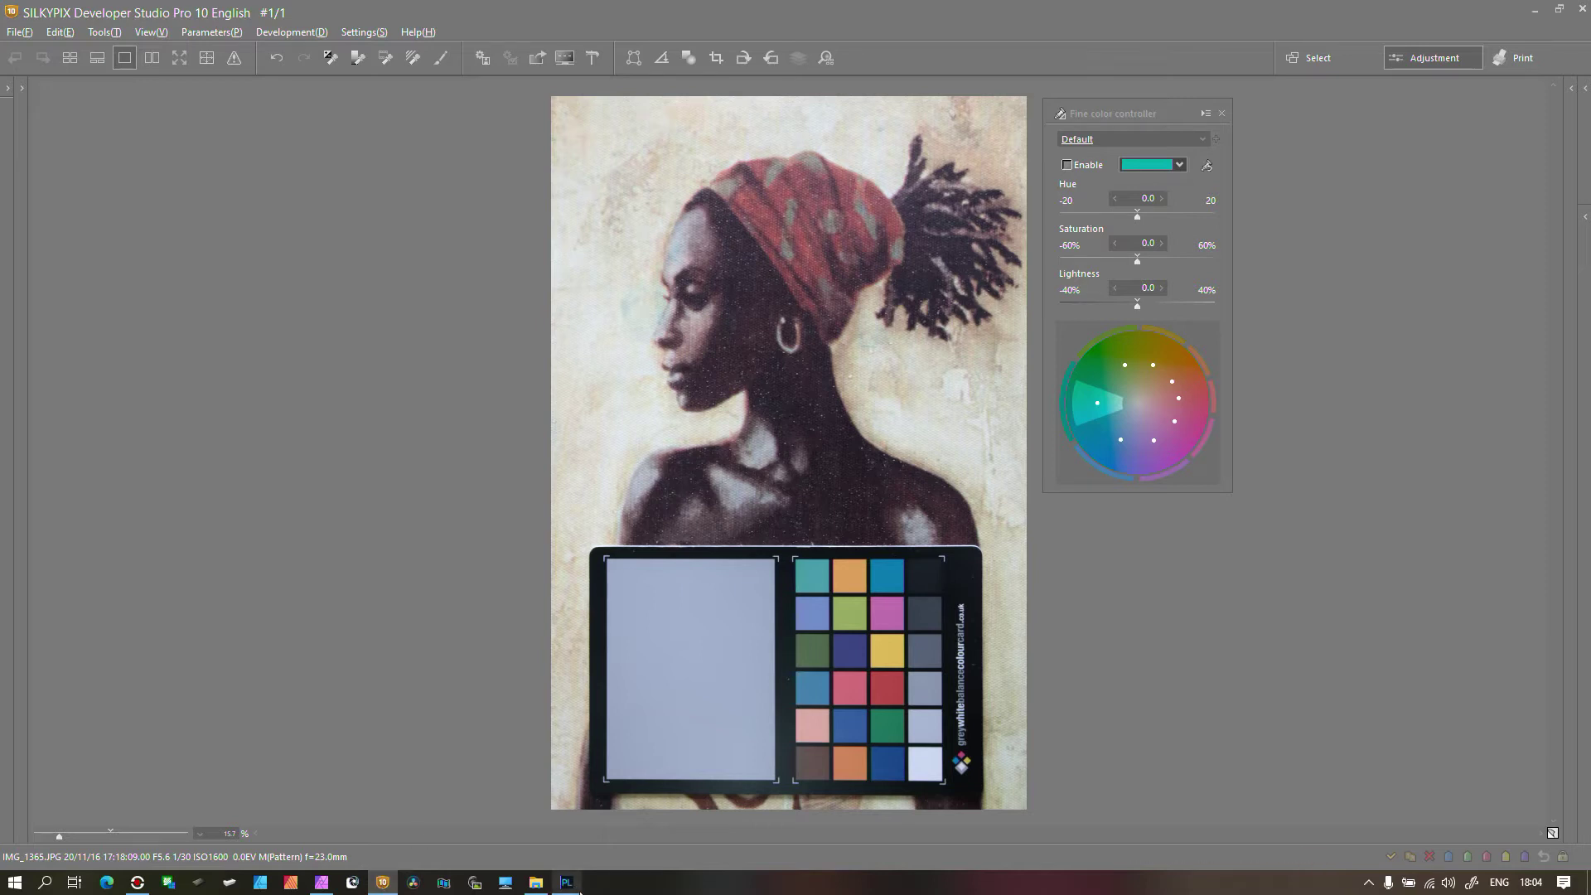
left_click(565, 883)
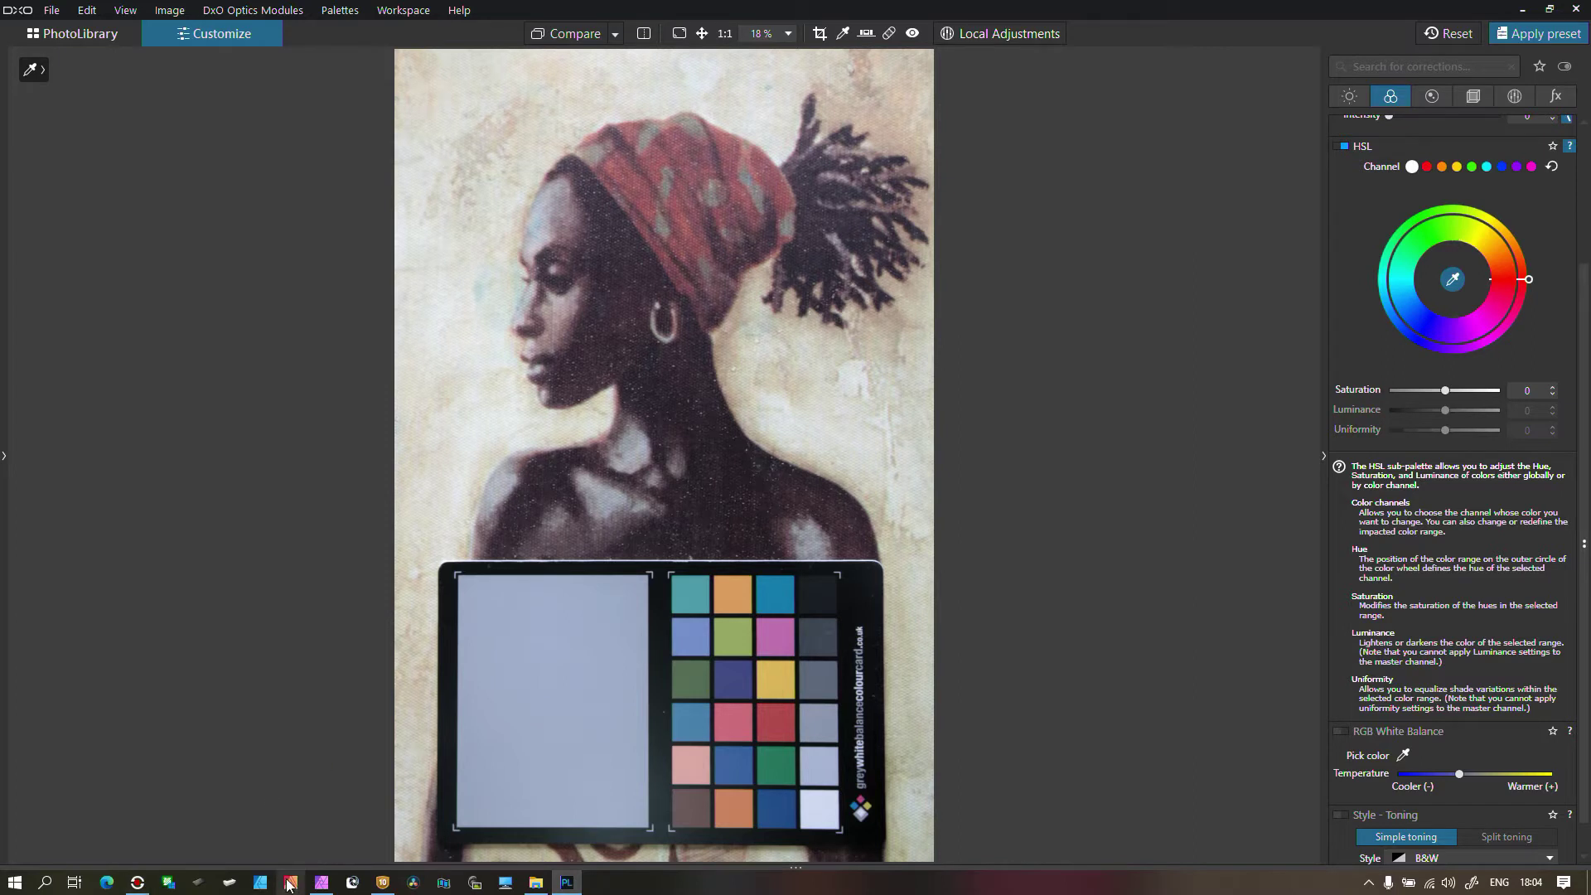
Step: Return to Affinity Photo's HSL Shift dialog, with hue, saturation and luminosity still at zero
left_click(322, 882)
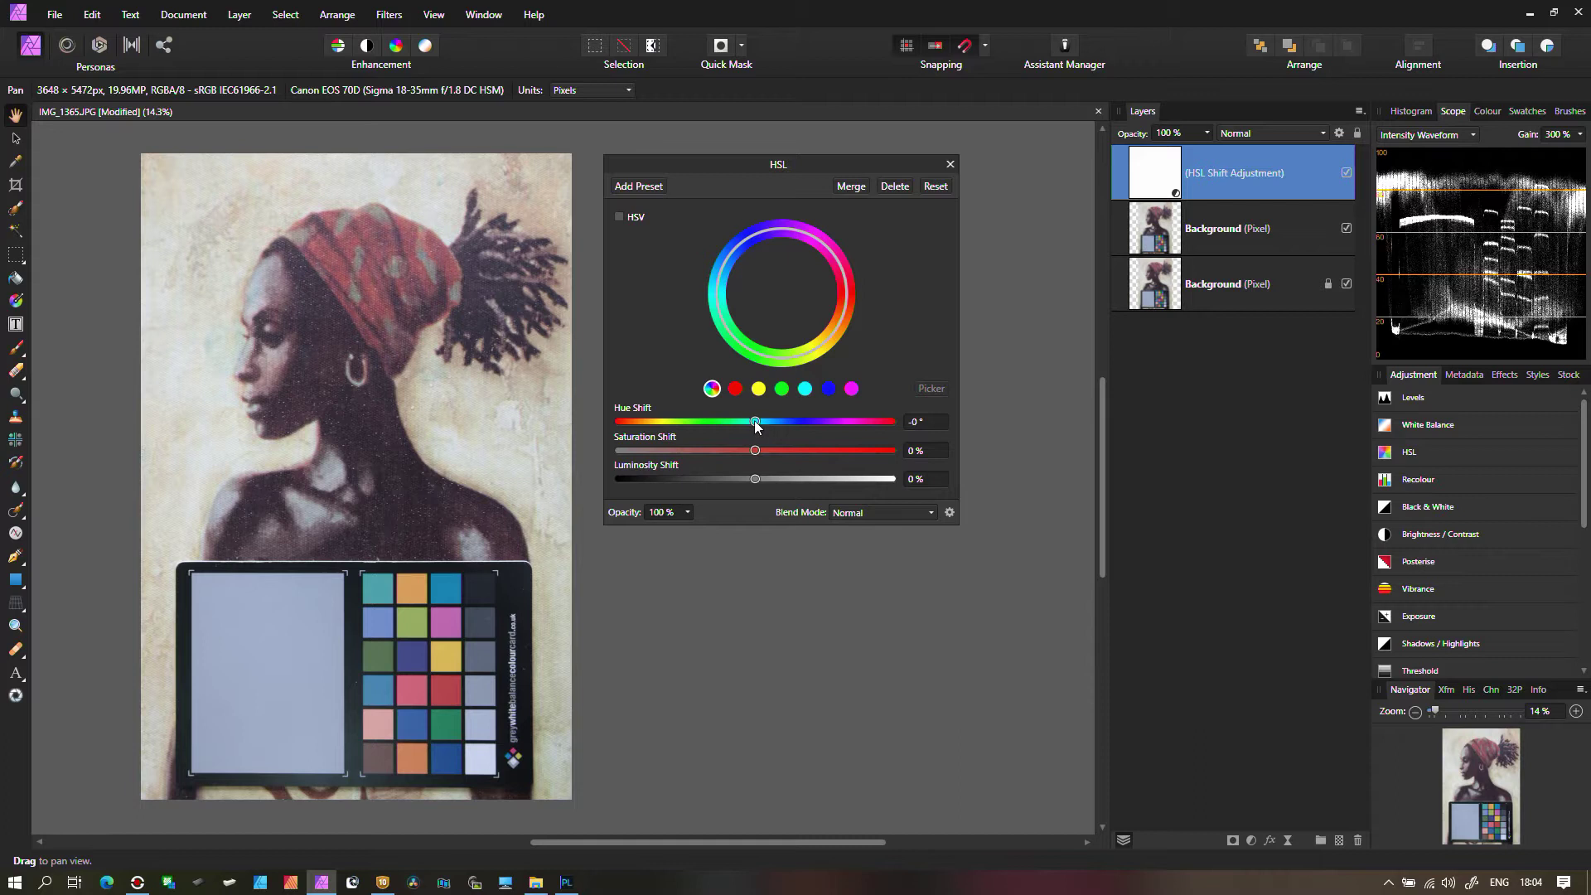
mouse_move(755, 425)
left_mouse_down()
mouse_move(883, 416)
mouse_move(709, 435)
mouse_move(778, 450)
mouse_move(737, 448)
mouse_move(756, 448)
left_mouse_up()
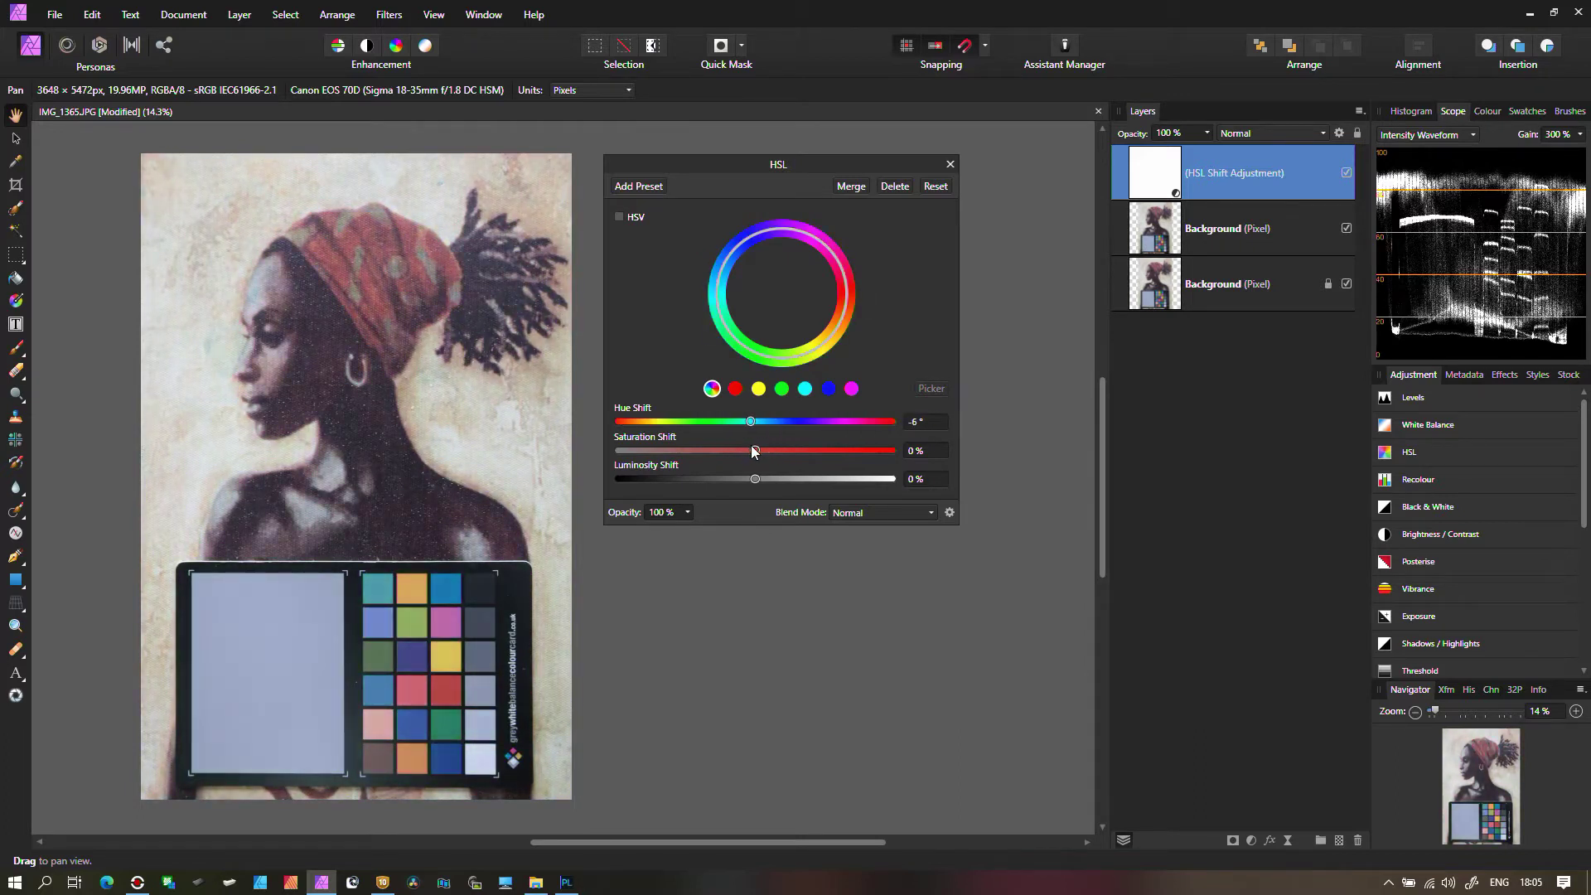
left_click(926, 187)
mouse_move(756, 451)
left_mouse_down()
mouse_move(856, 453)
mouse_move(664, 454)
mouse_move(755, 460)
left_mouse_up()
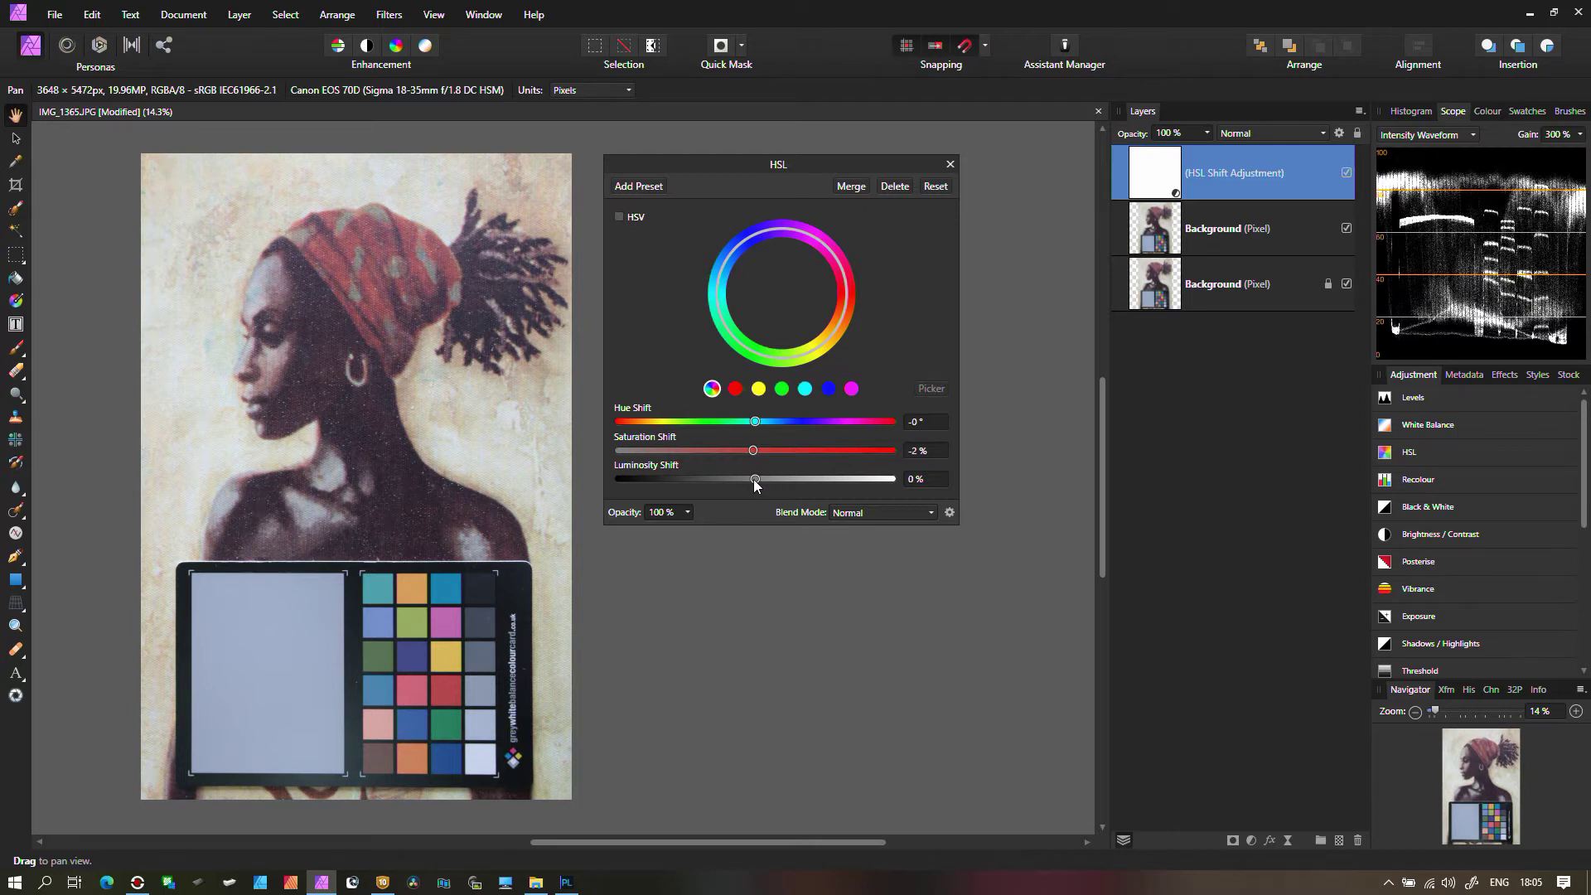
mouse_move(753, 479)
left_mouse_down()
mouse_move(610, 490)
mouse_move(817, 469)
mouse_move(930, 508)
mouse_move(749, 511)
left_mouse_up()
Step: Limit the HSL Shift to the red range, narrow it, and shift the red hue to 6°
left_click(935, 188)
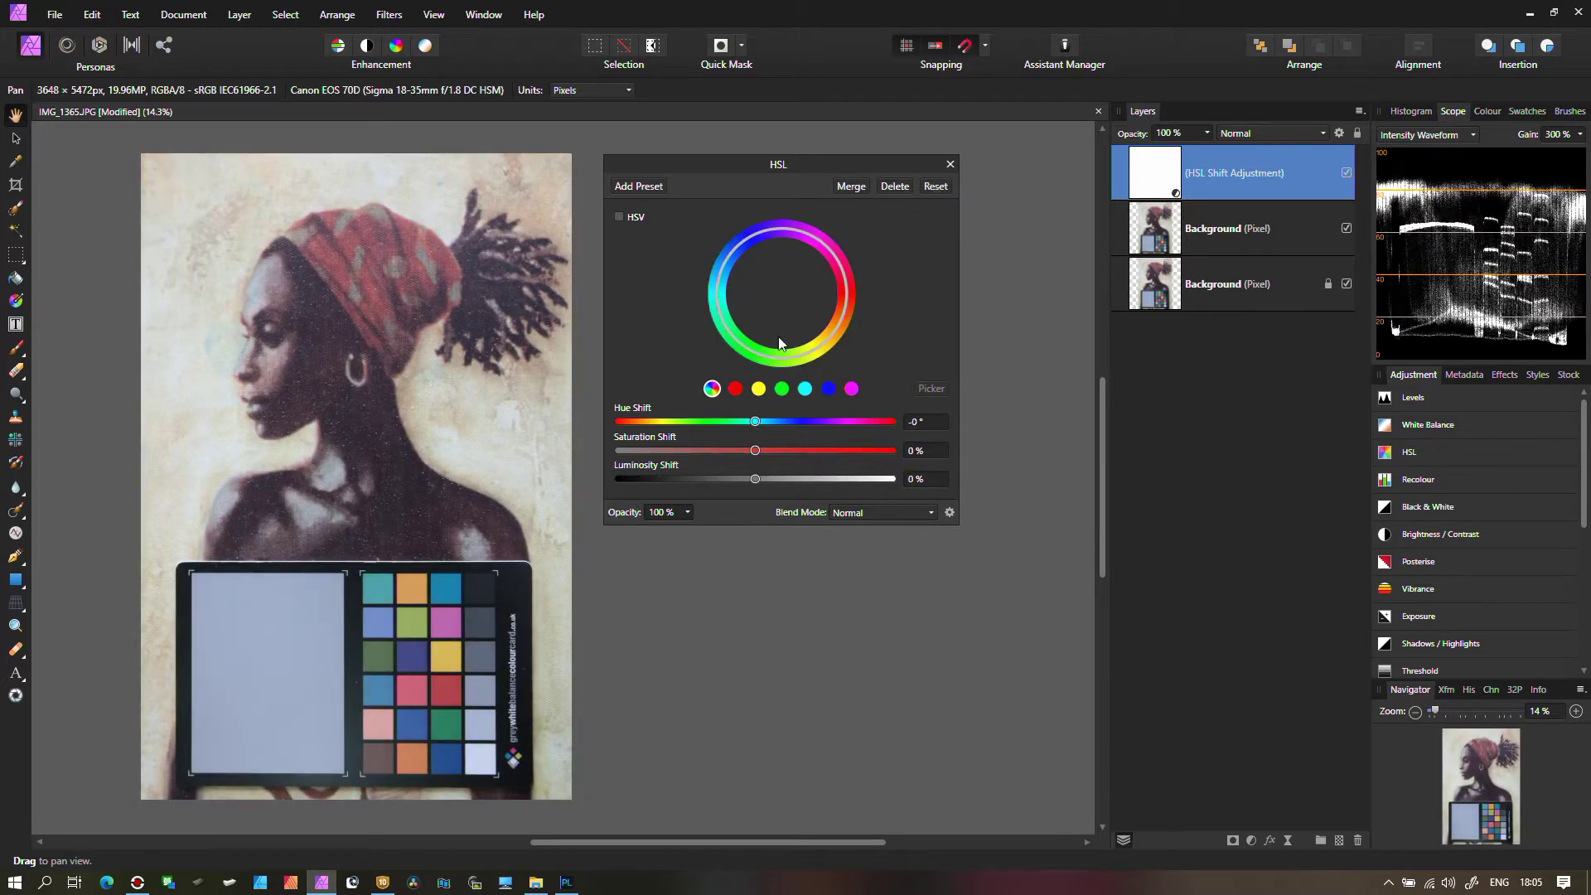
left_click(734, 389)
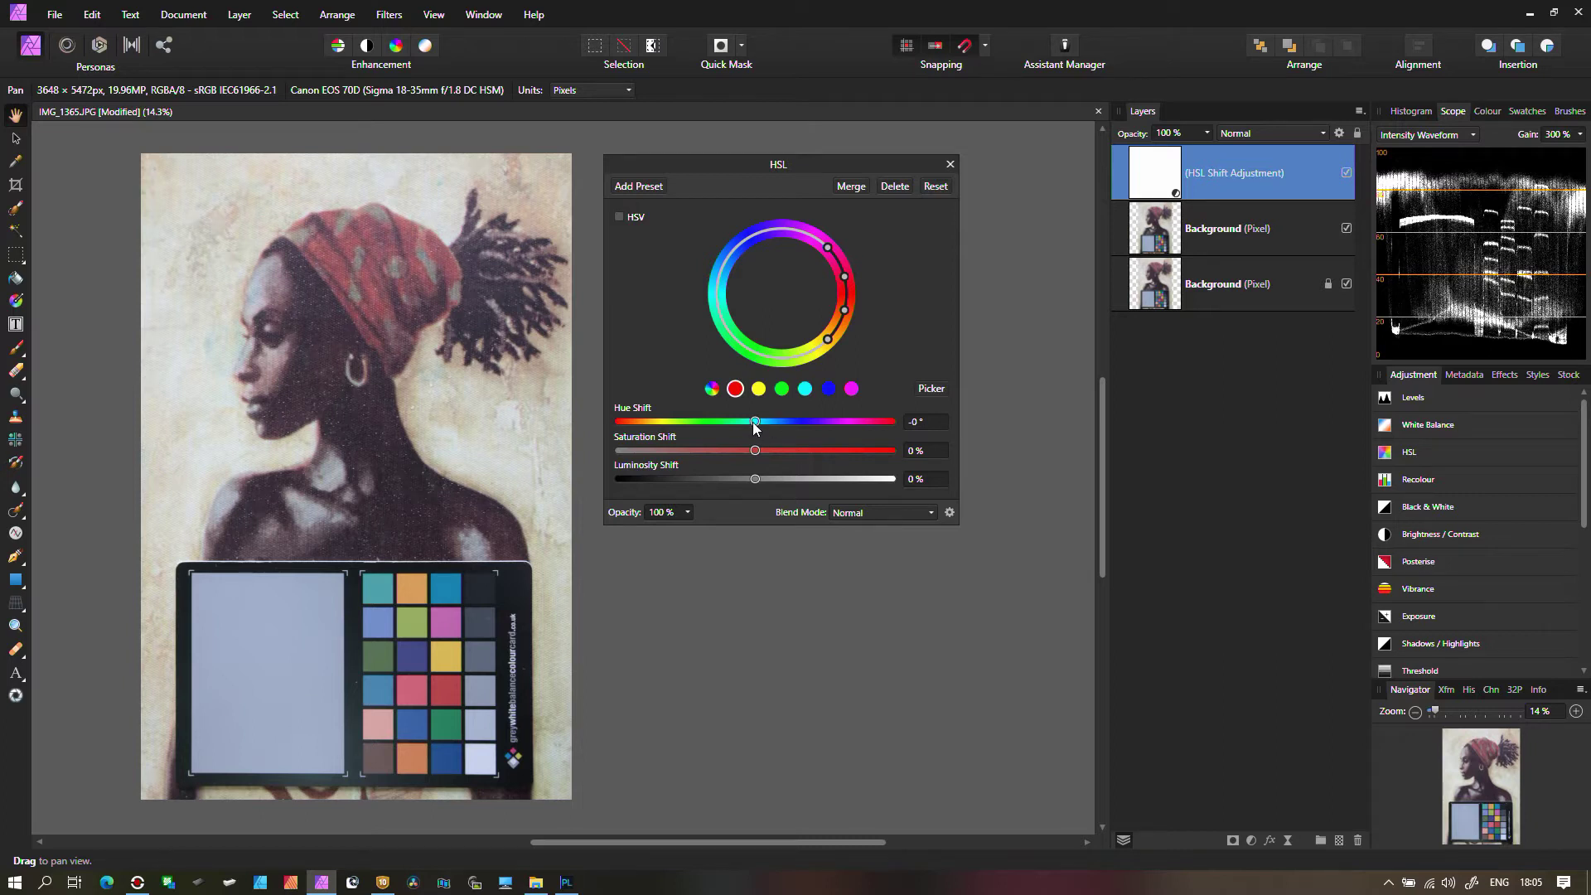
mouse_move(754, 425)
left_mouse_down()
mouse_move(875, 452)
mouse_move(747, 450)
left_mouse_up()
left_click_drag(829, 248, 840, 264)
mouse_move(749, 421)
left_mouse_down()
mouse_move(635, 431)
mouse_move(758, 435)
left_mouse_up()
left_click_drag(842, 301, 841, 283)
mouse_move(757, 423)
left_mouse_down()
mouse_move(842, 421)
mouse_move(744, 439)
mouse_move(798, 439)
mouse_move(761, 448)
left_mouse_up()
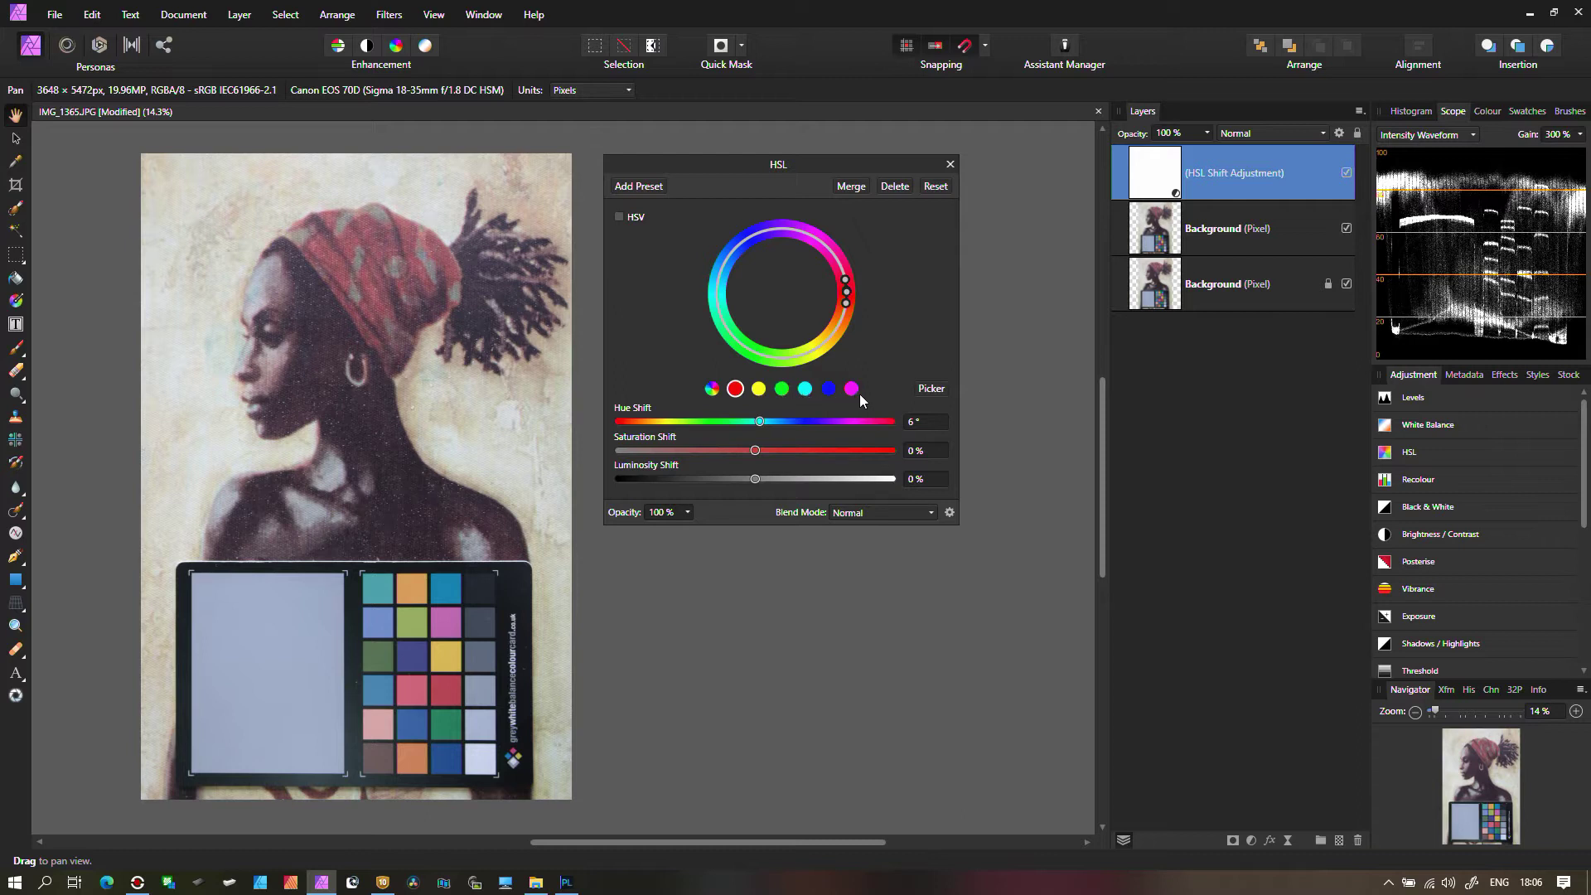
Step: Reset HSL Shift, switch to the green range, test -30% saturation, then clear it to zero
left_click(926, 187)
left_click(783, 389)
left_click_drag(755, 450, 715, 450)
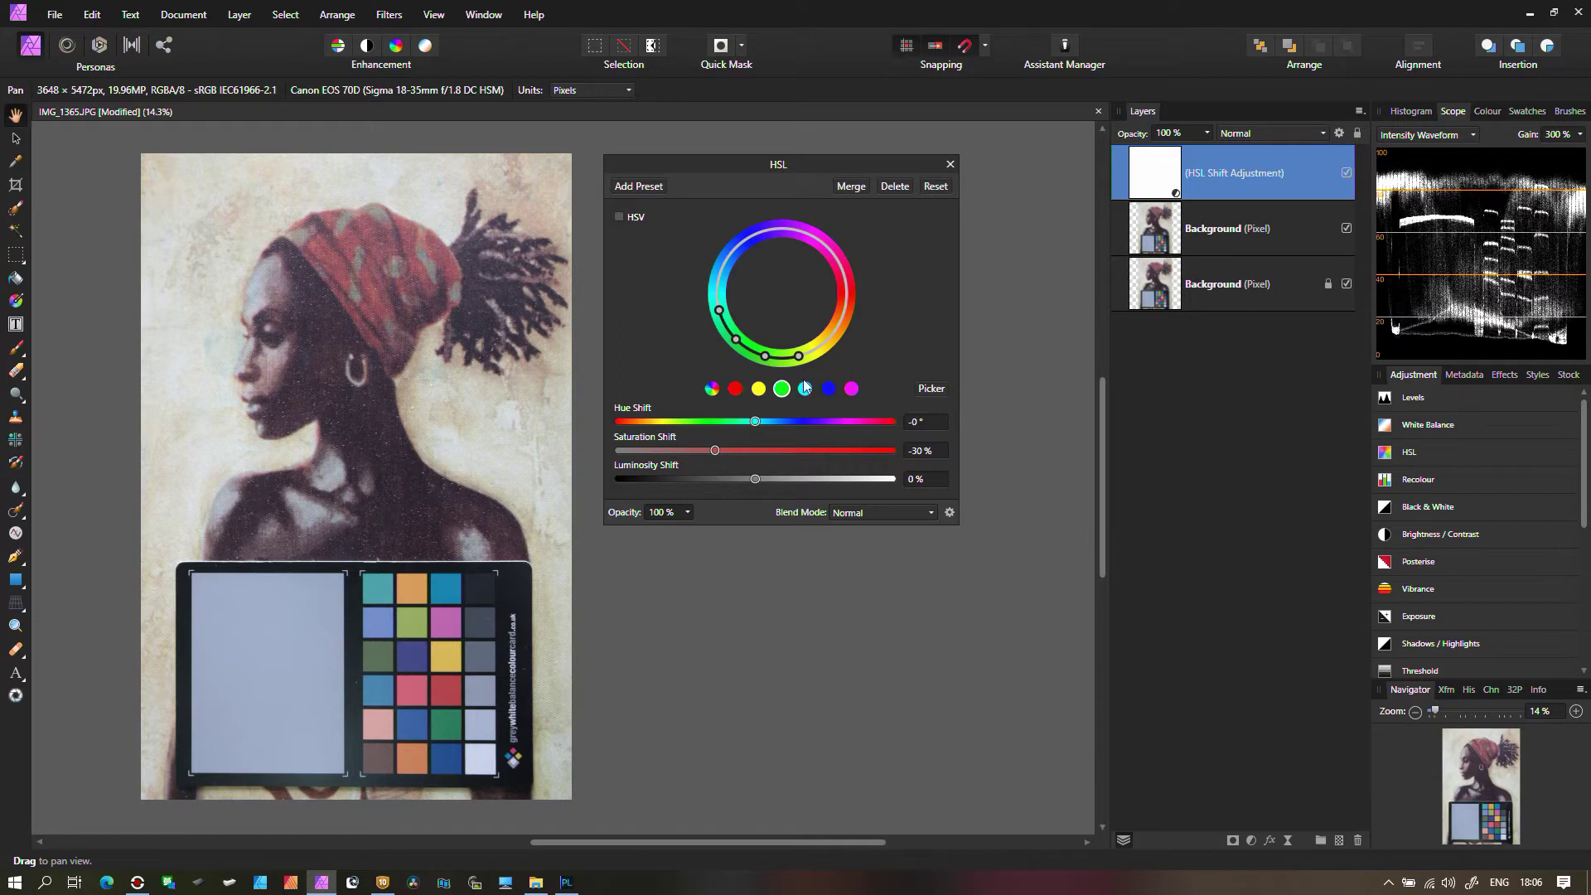
left_click(936, 187)
Step: Sample the chart's yellow patch as the range, narrow it, and set saturation 2%, luminosity 3%
left_click(931, 390)
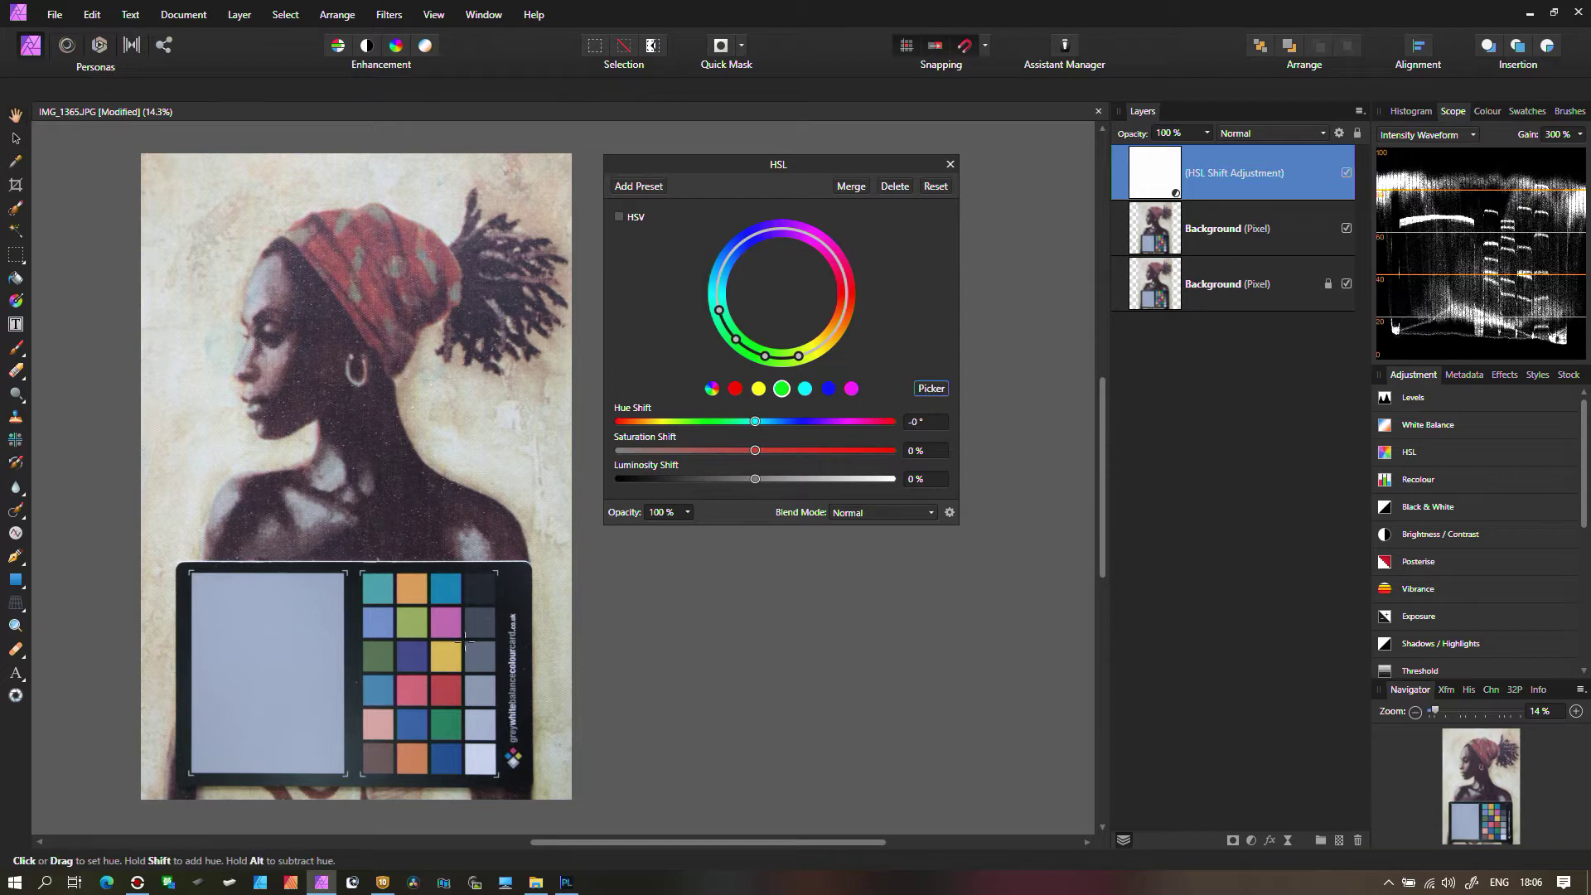
left_click(442, 660)
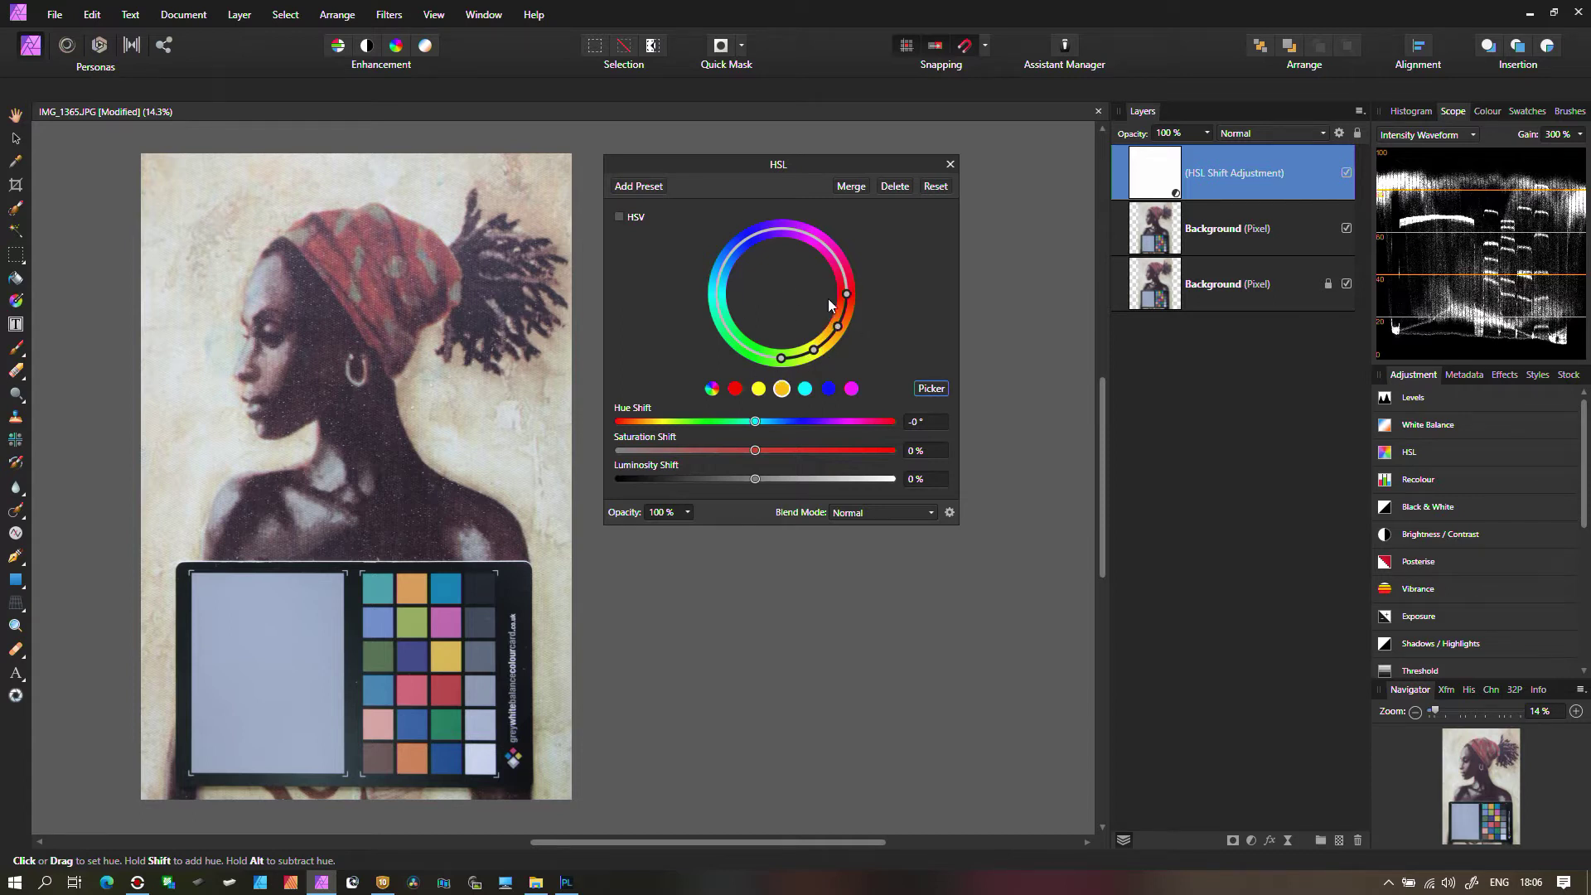
left_click(756, 452)
mouse_move(767, 449)
left_mouse_down()
mouse_move(788, 456)
mouse_move(756, 460)
left_mouse_up()
left_click_drag(801, 358, 806, 359)
left_click_drag(846, 294, 833, 335)
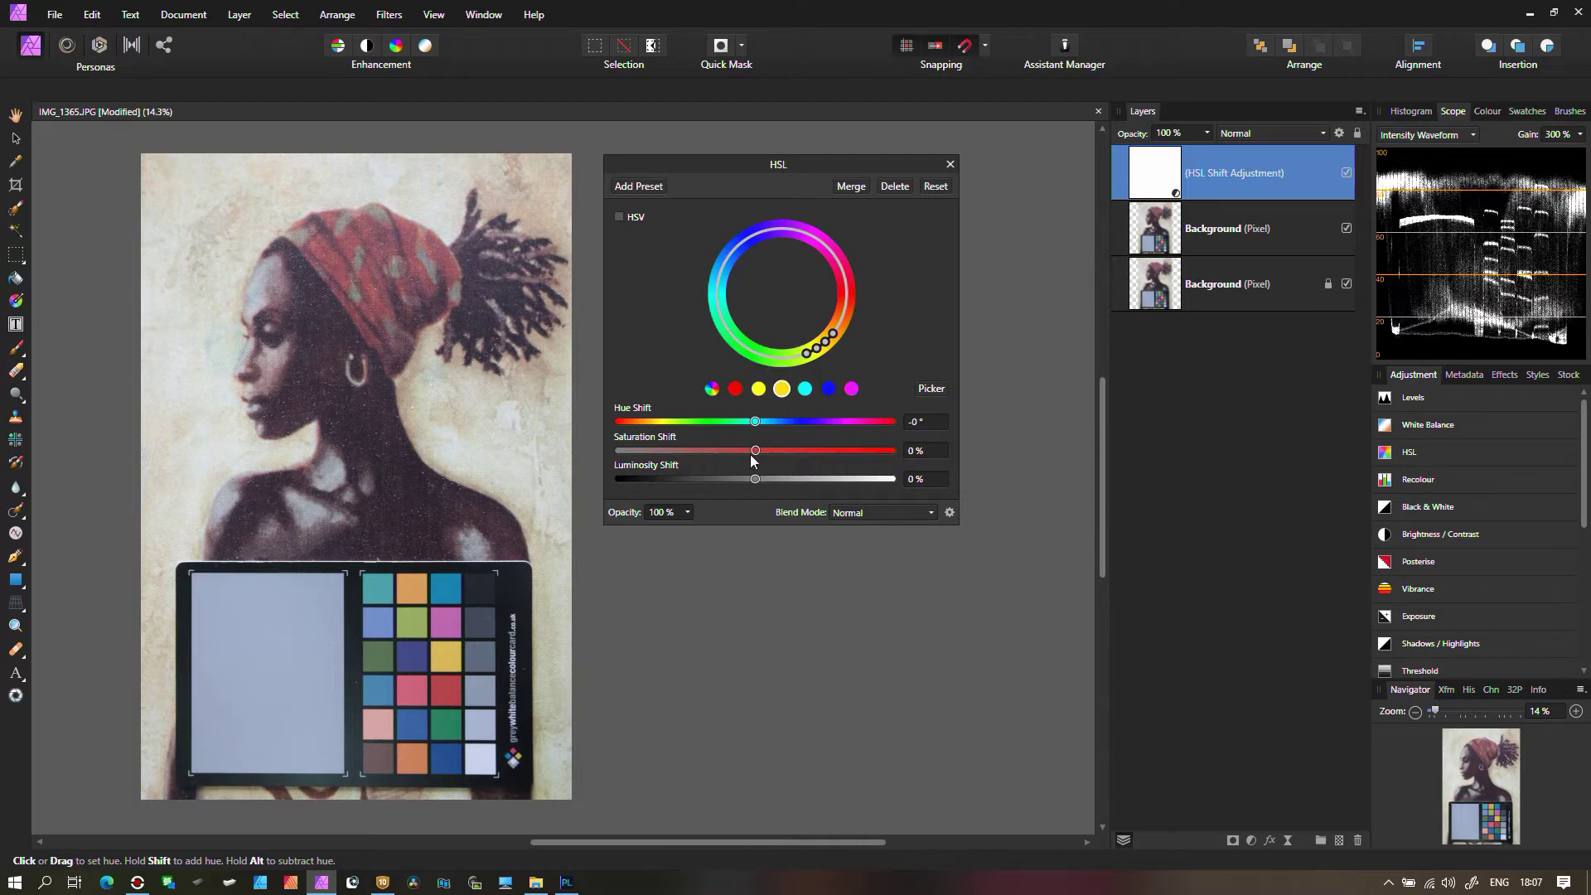
scroll(845, 509, "up", 3)
left_click_drag(755, 450, 757, 452)
Step: Bring up the portrait in SILKYPIX's Fine color controller with its colour wheel
left_click(381, 884)
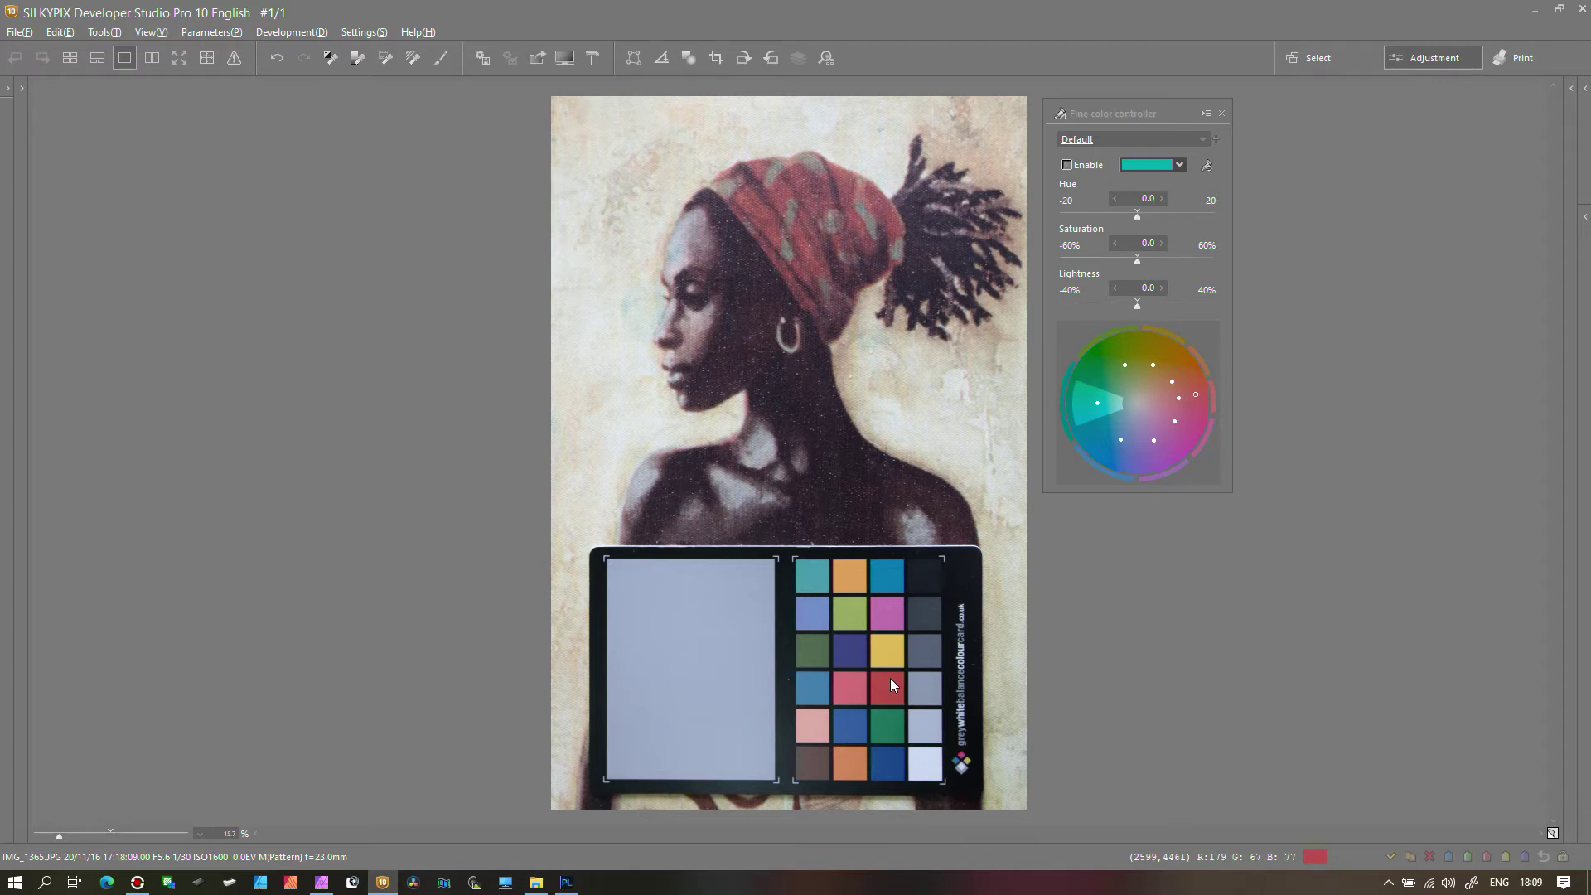
Step: Target SILKYPIX's red sector, test saturation at -60 and +60, then return it to 0
left_click(1185, 406)
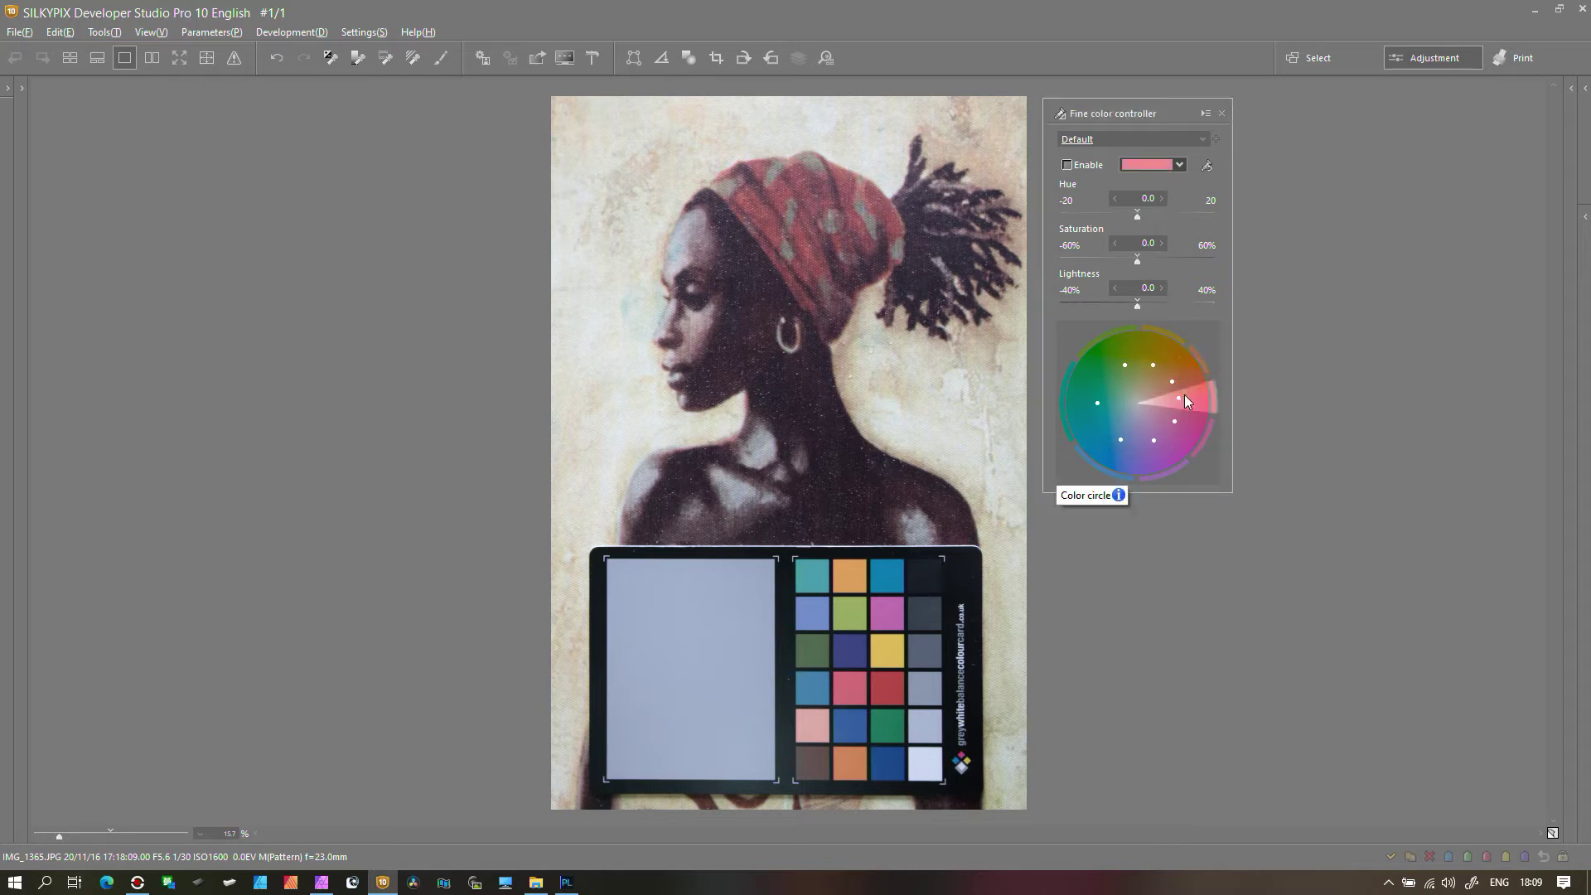
left_click(1055, 261)
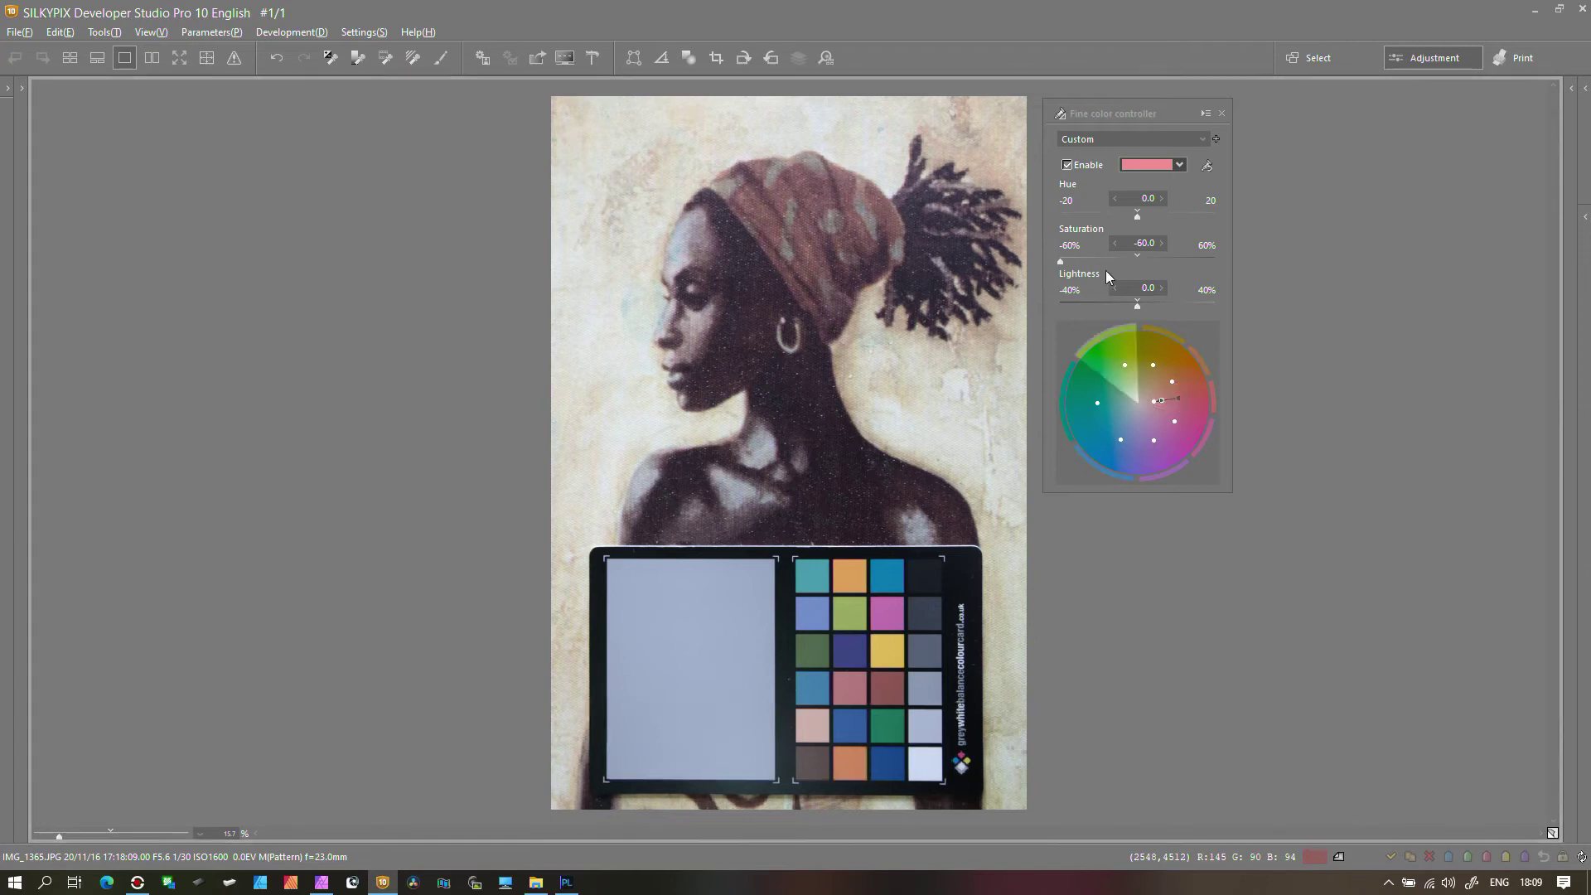
left_click_drag(1057, 260, 1219, 256)
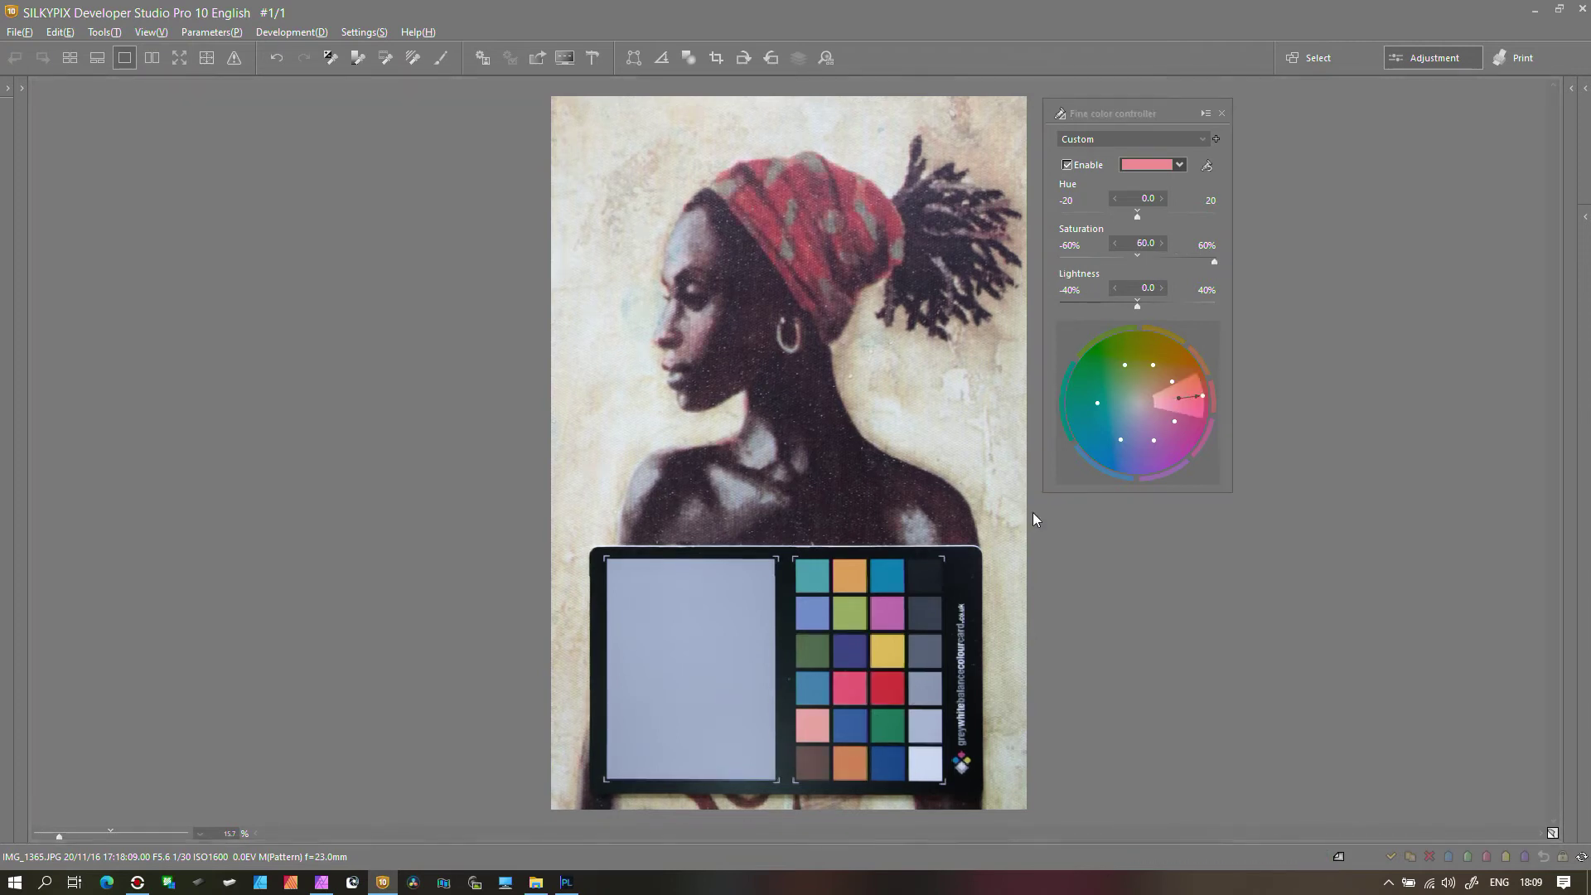
left_click(1136, 256)
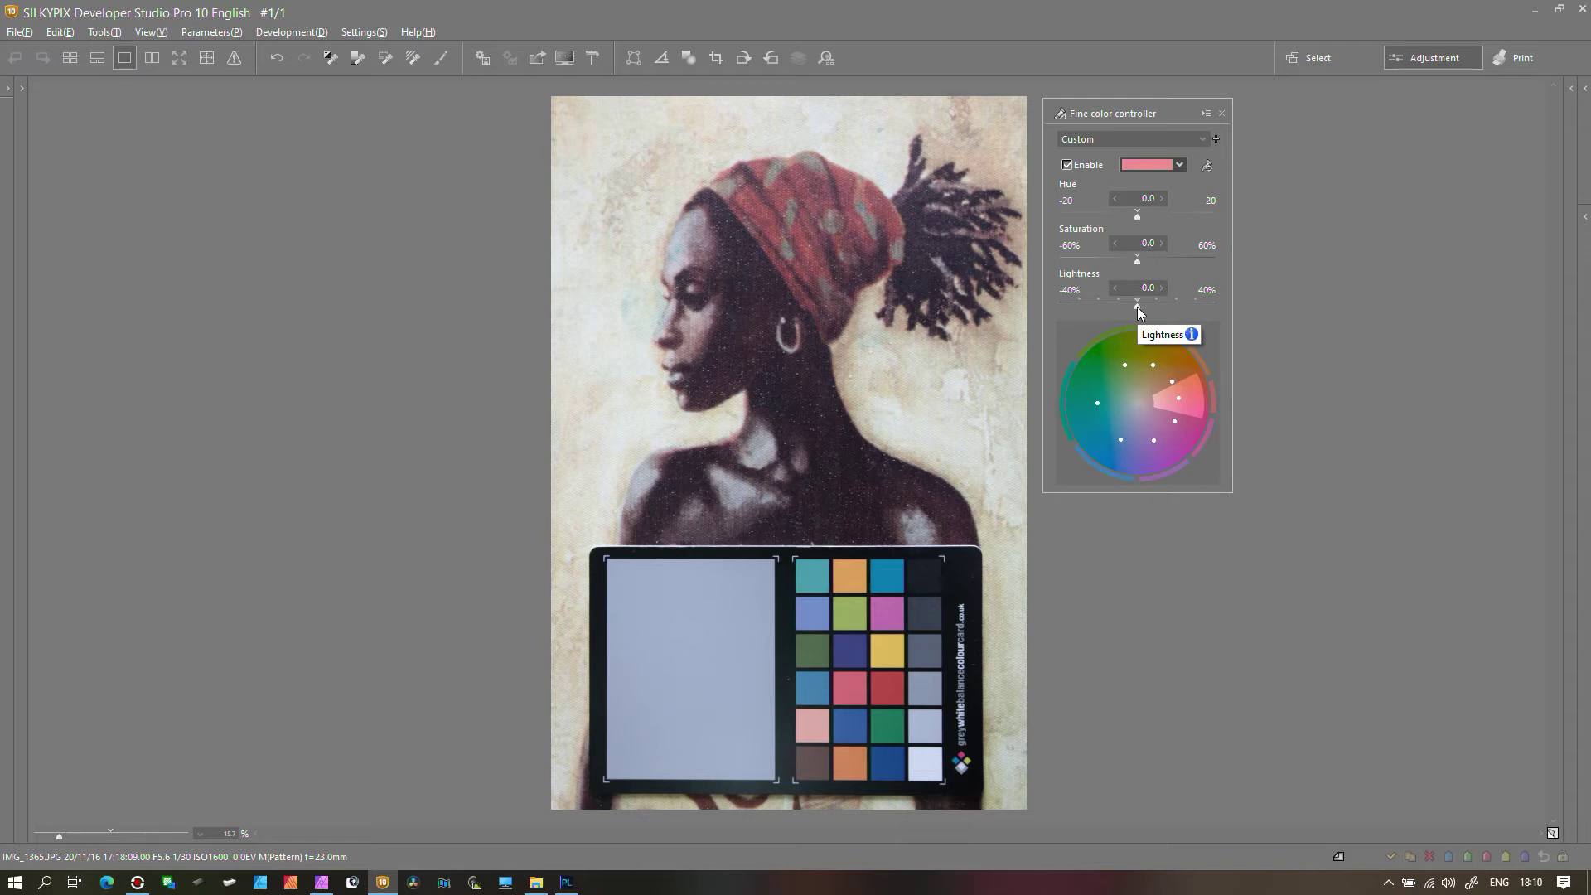
Step: In Affinity Photo, reset HSL Shift and sample the chart's red patch to target reds
left_click(317, 887)
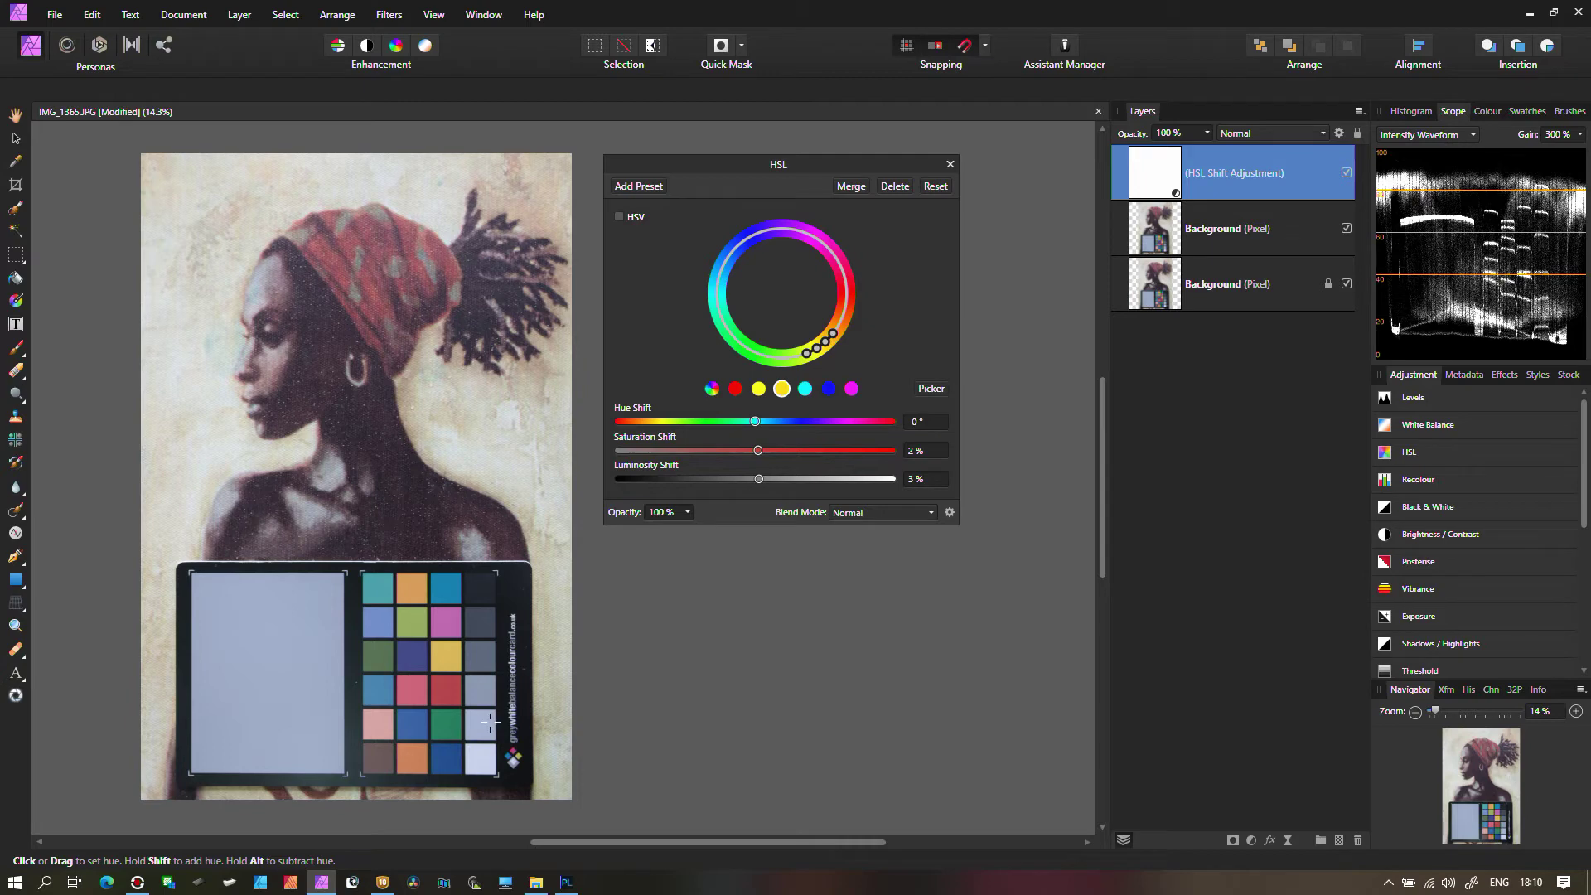
left_click(382, 883)
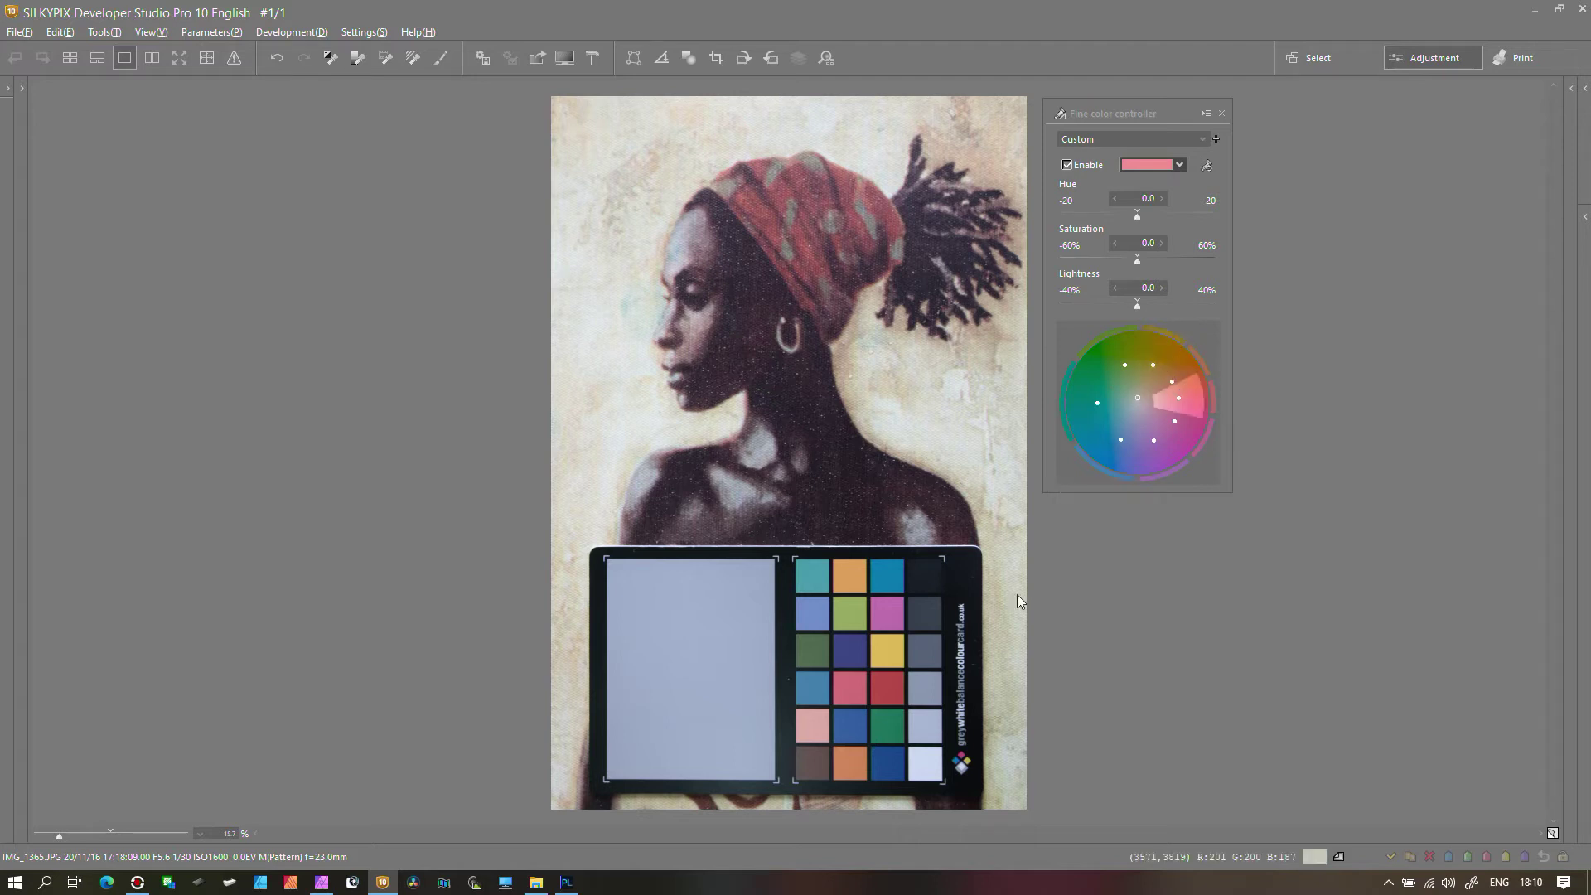
left_click(323, 883)
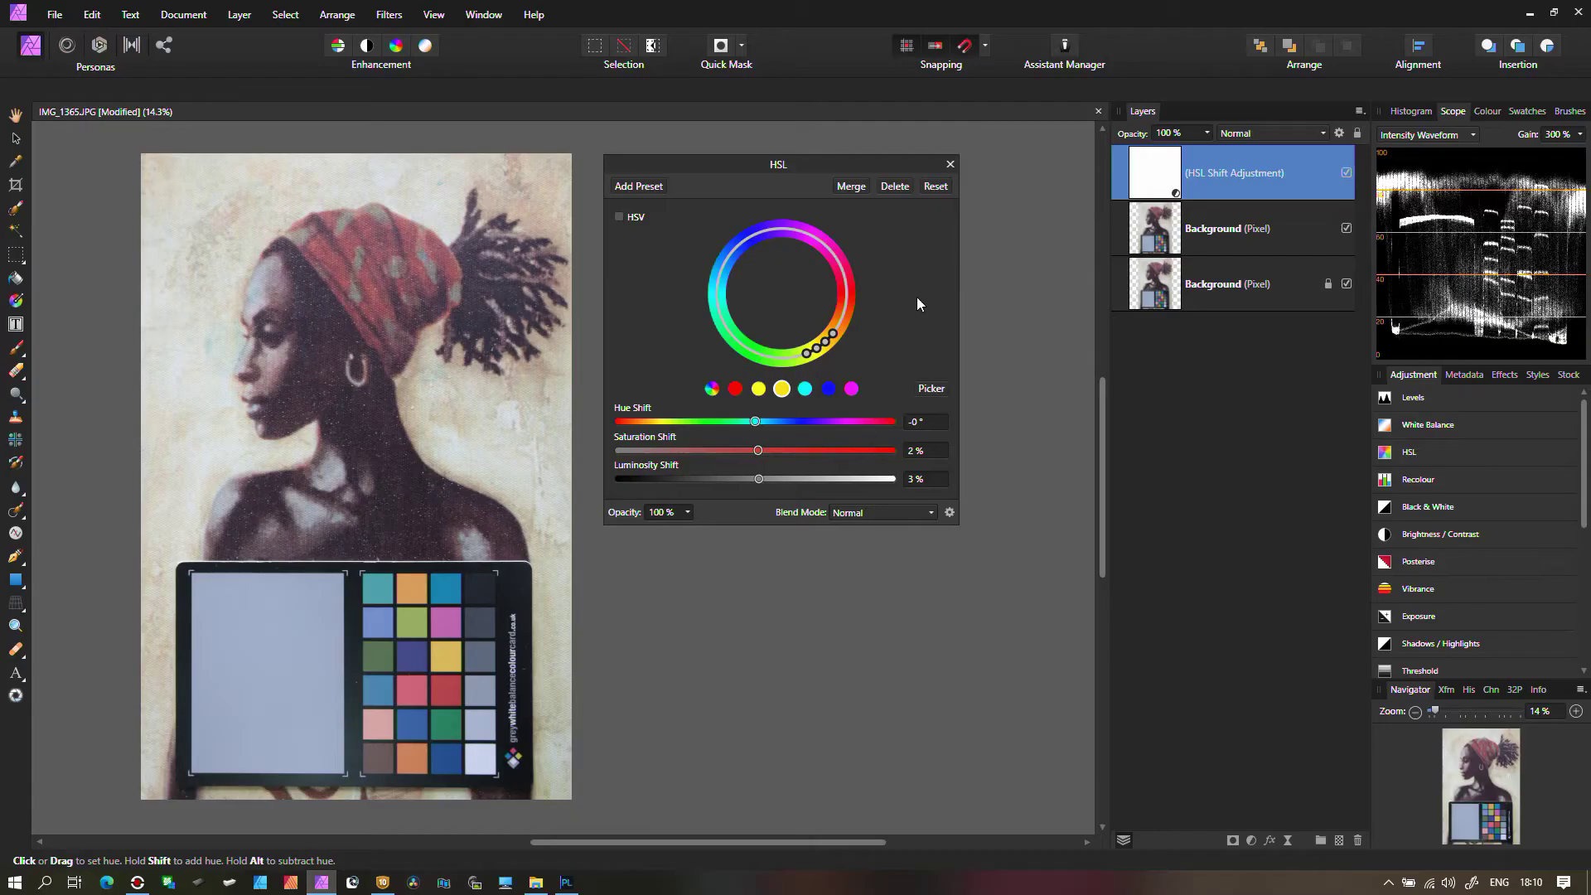
left_click(935, 186)
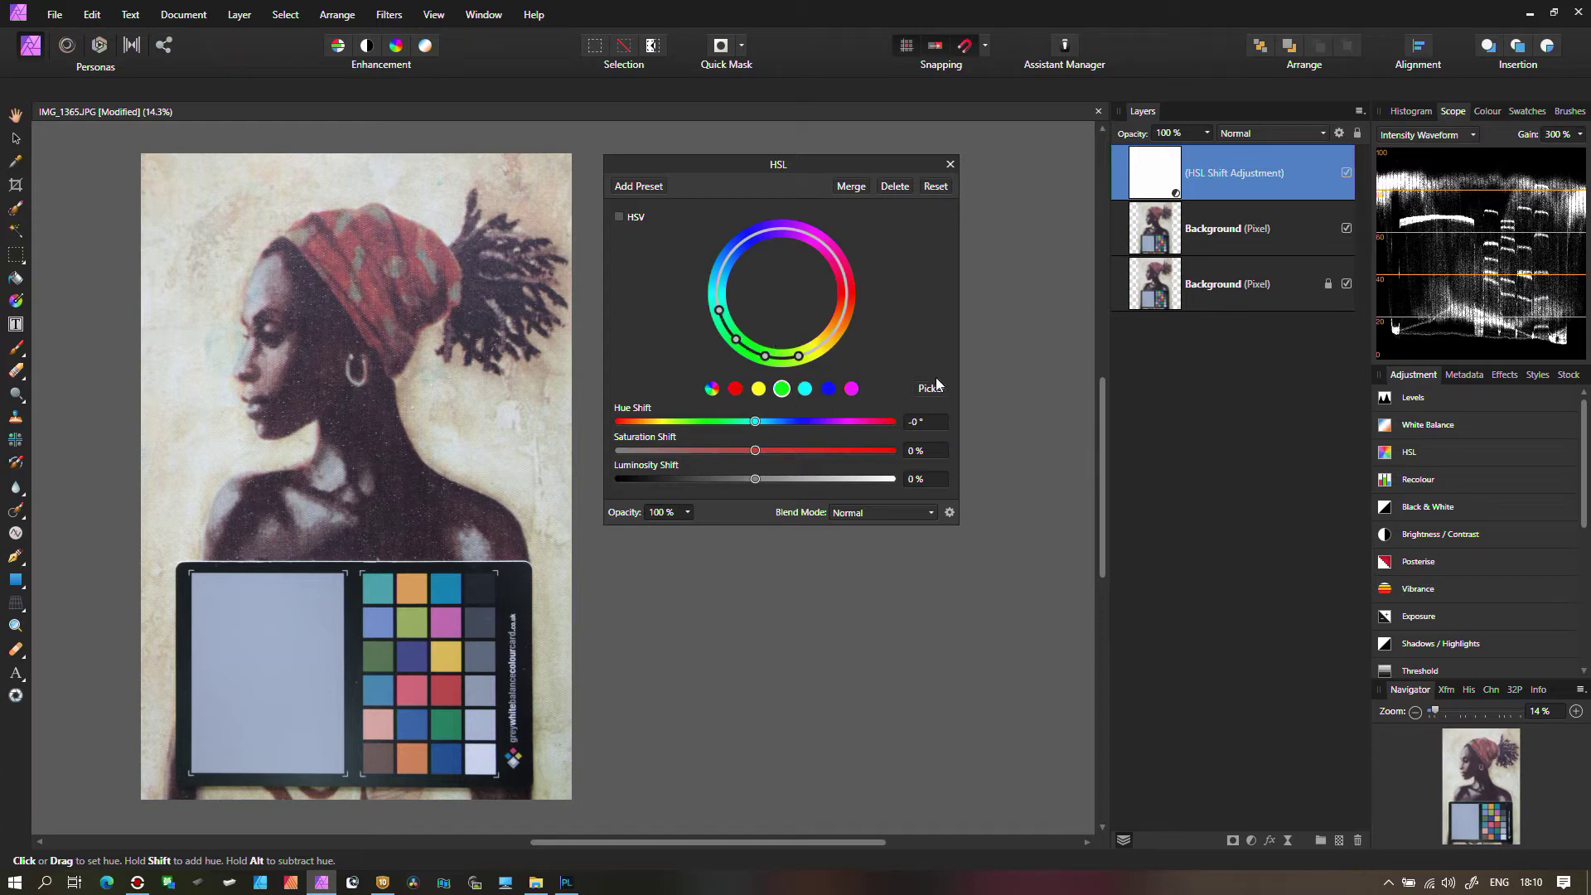
left_click(440, 694)
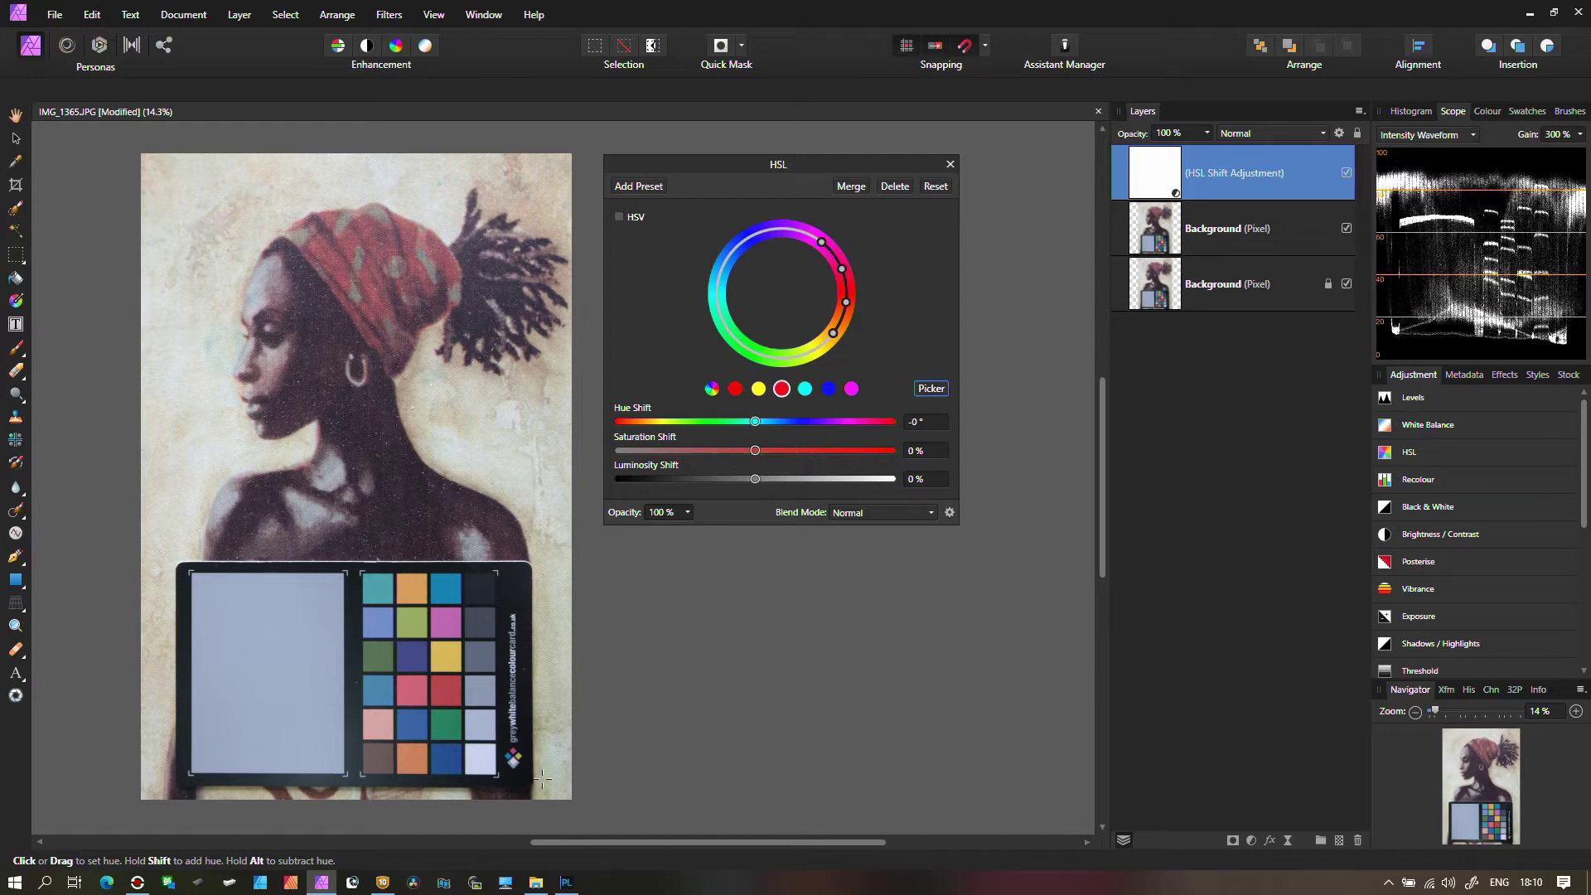
Step: In SILKYPIX, pull the red point inward to mute reds to hue -8.8, saturation -35.3
left_click(382, 882)
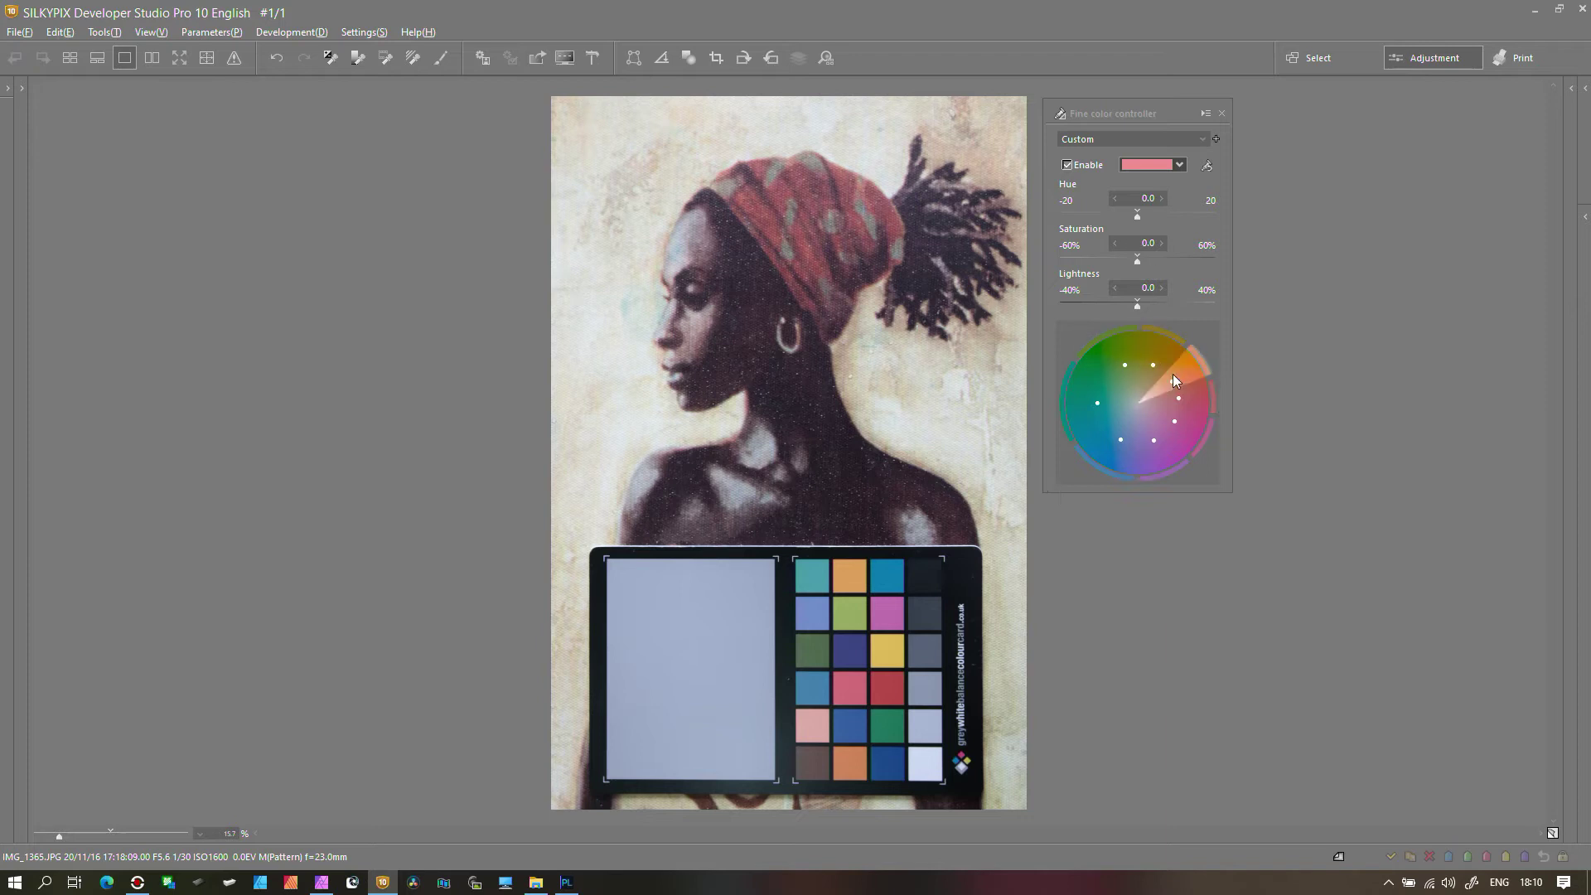
left_click_drag(1177, 399, 1180, 396)
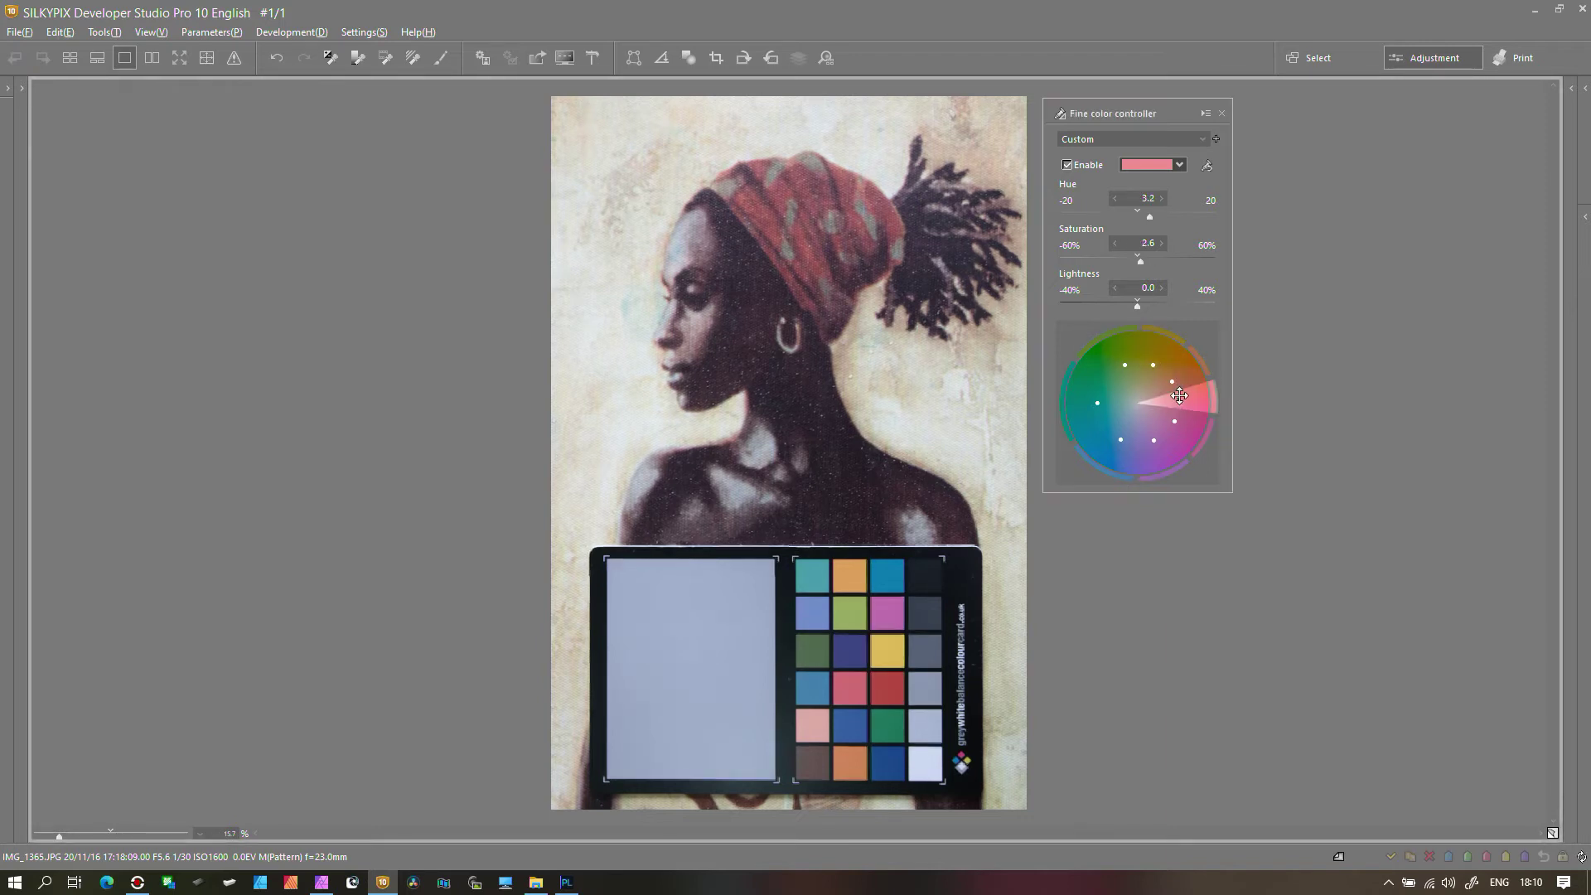
mouse_move(1180, 396)
left_mouse_down()
mouse_move(1146, 396)
mouse_move(1185, 396)
mouse_move(1190, 380)
mouse_move(1156, 400)
mouse_move(1195, 408)
mouse_move(1189, 386)
mouse_move(1164, 395)
mouse_move(1180, 419)
mouse_move(1196, 396)
mouse_move(1185, 416)
mouse_move(1188, 396)
mouse_move(1165, 404)
left_mouse_up()
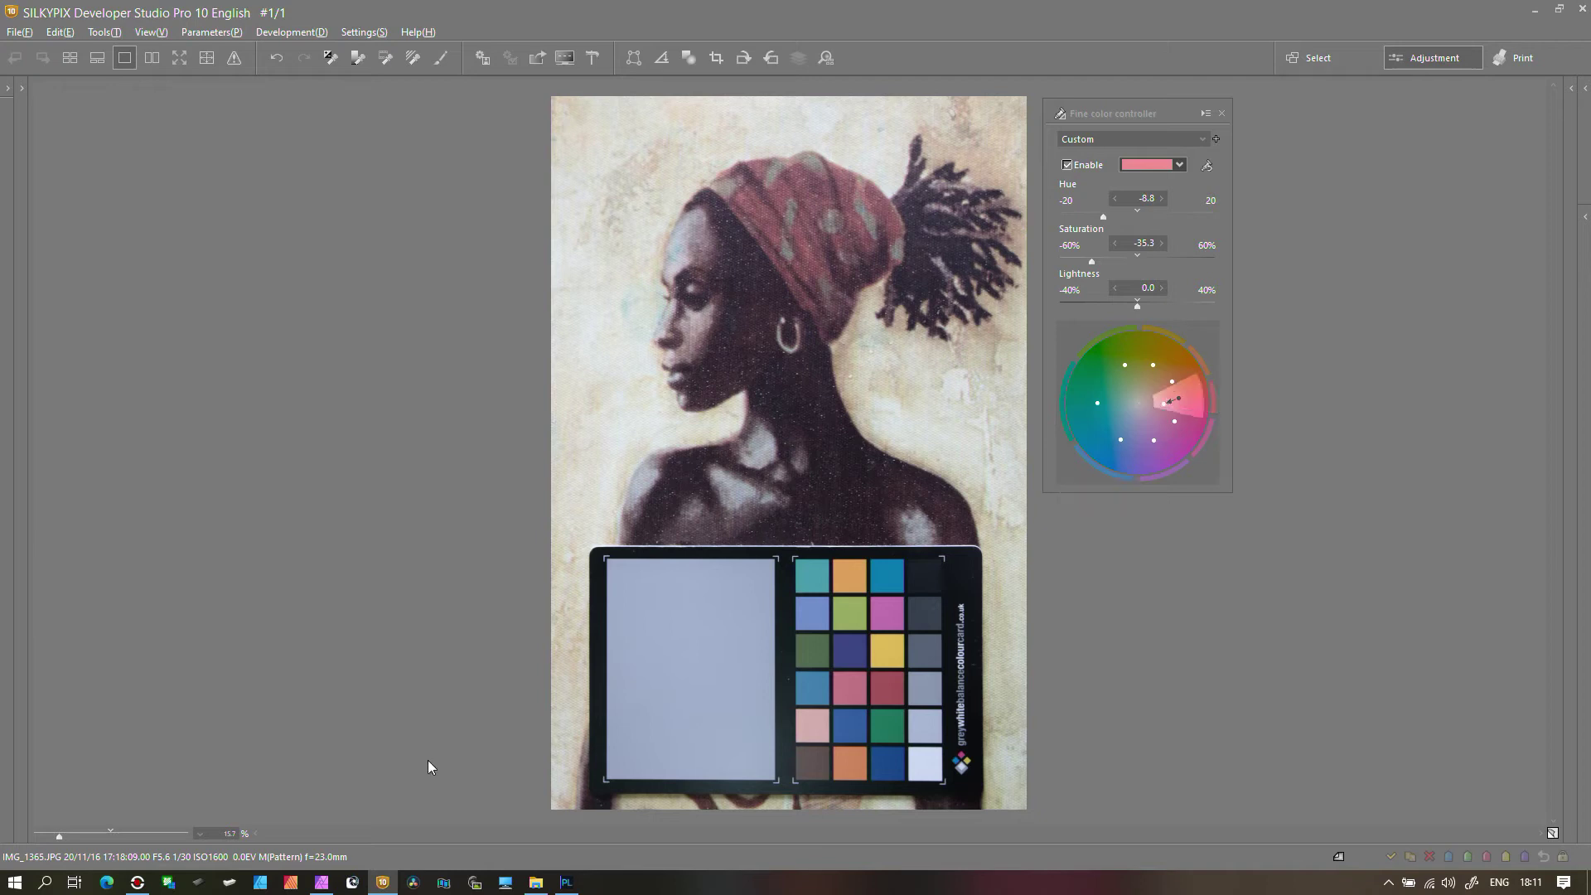
Step: Compare briefly with Affinity Photo, then switch back to SILKYPIX
left_click(320, 884)
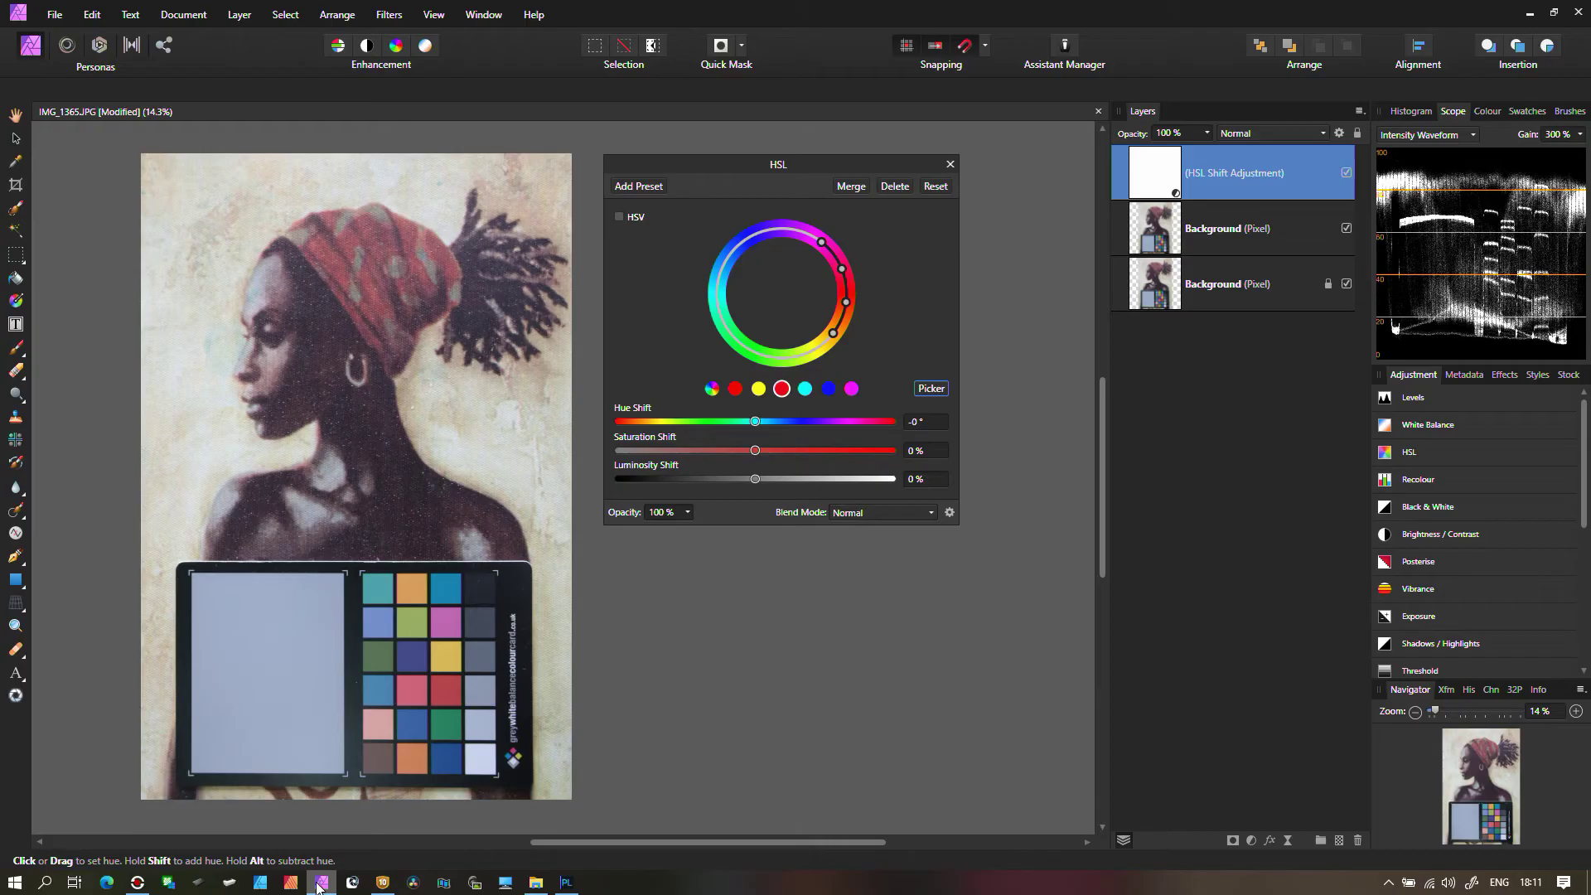
left_click(320, 883)
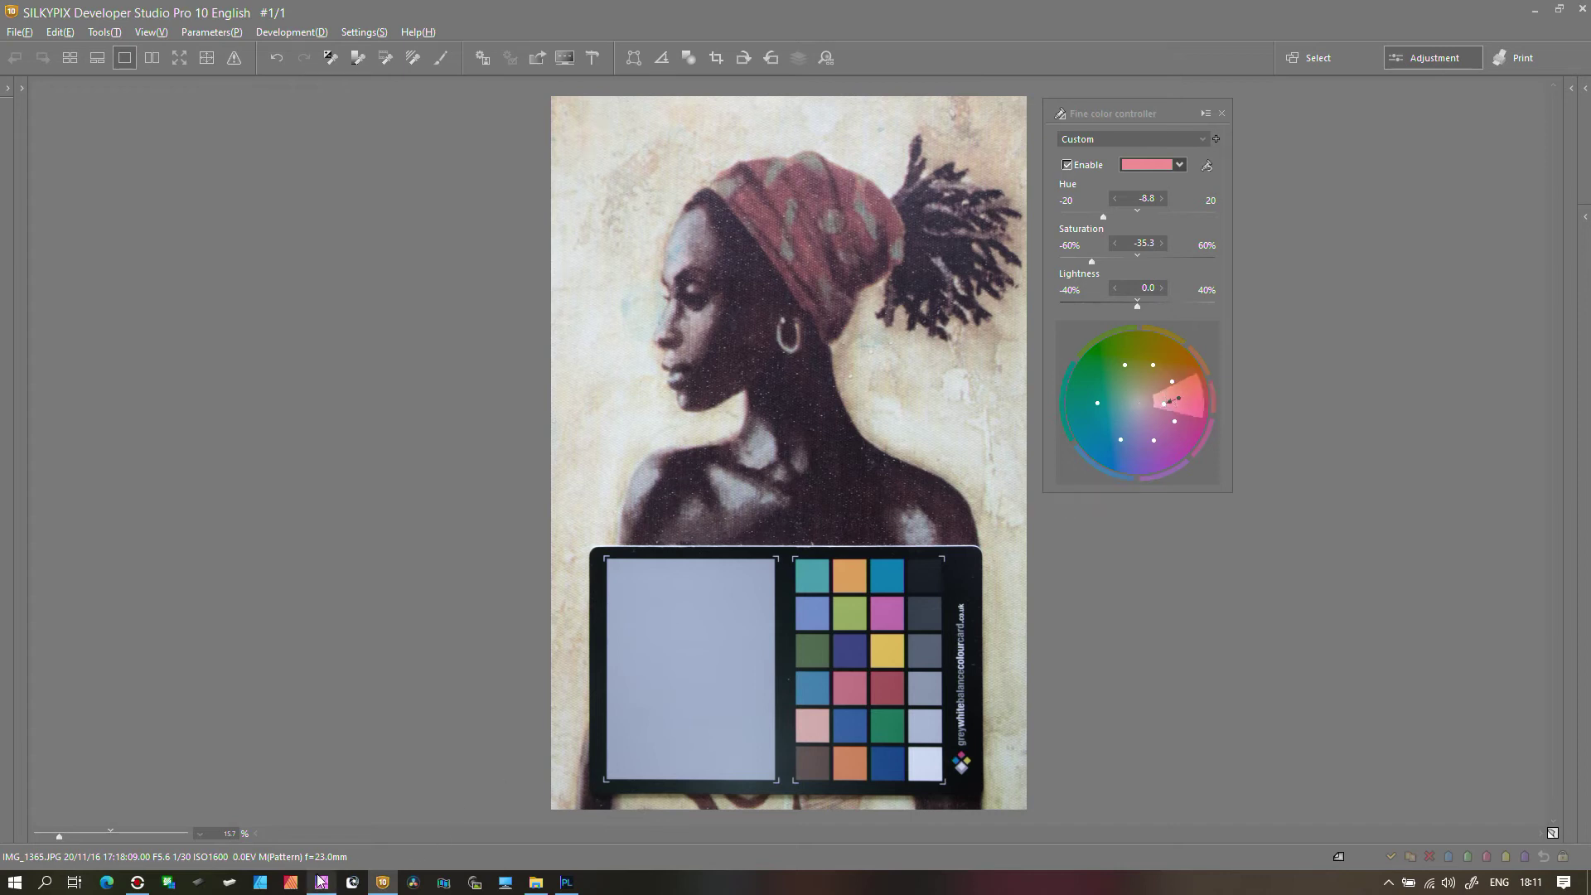
mouse_move(322, 880)
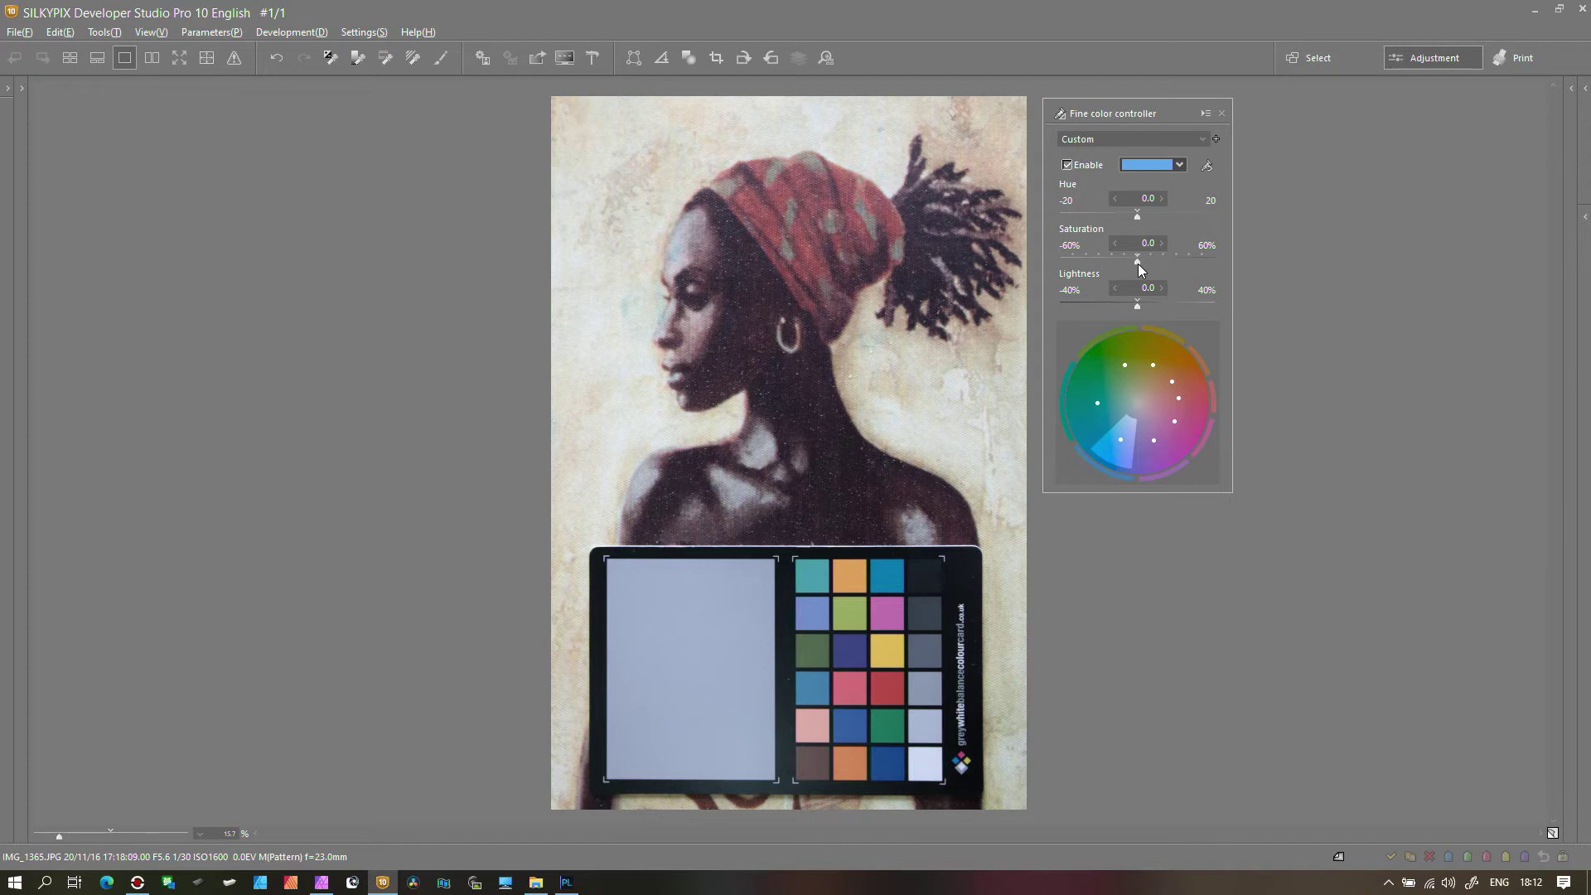
Step: Keep blue in SILKYPIX's colour range list, then reset fine colour to the disabled Default preset
left_click(1136, 168)
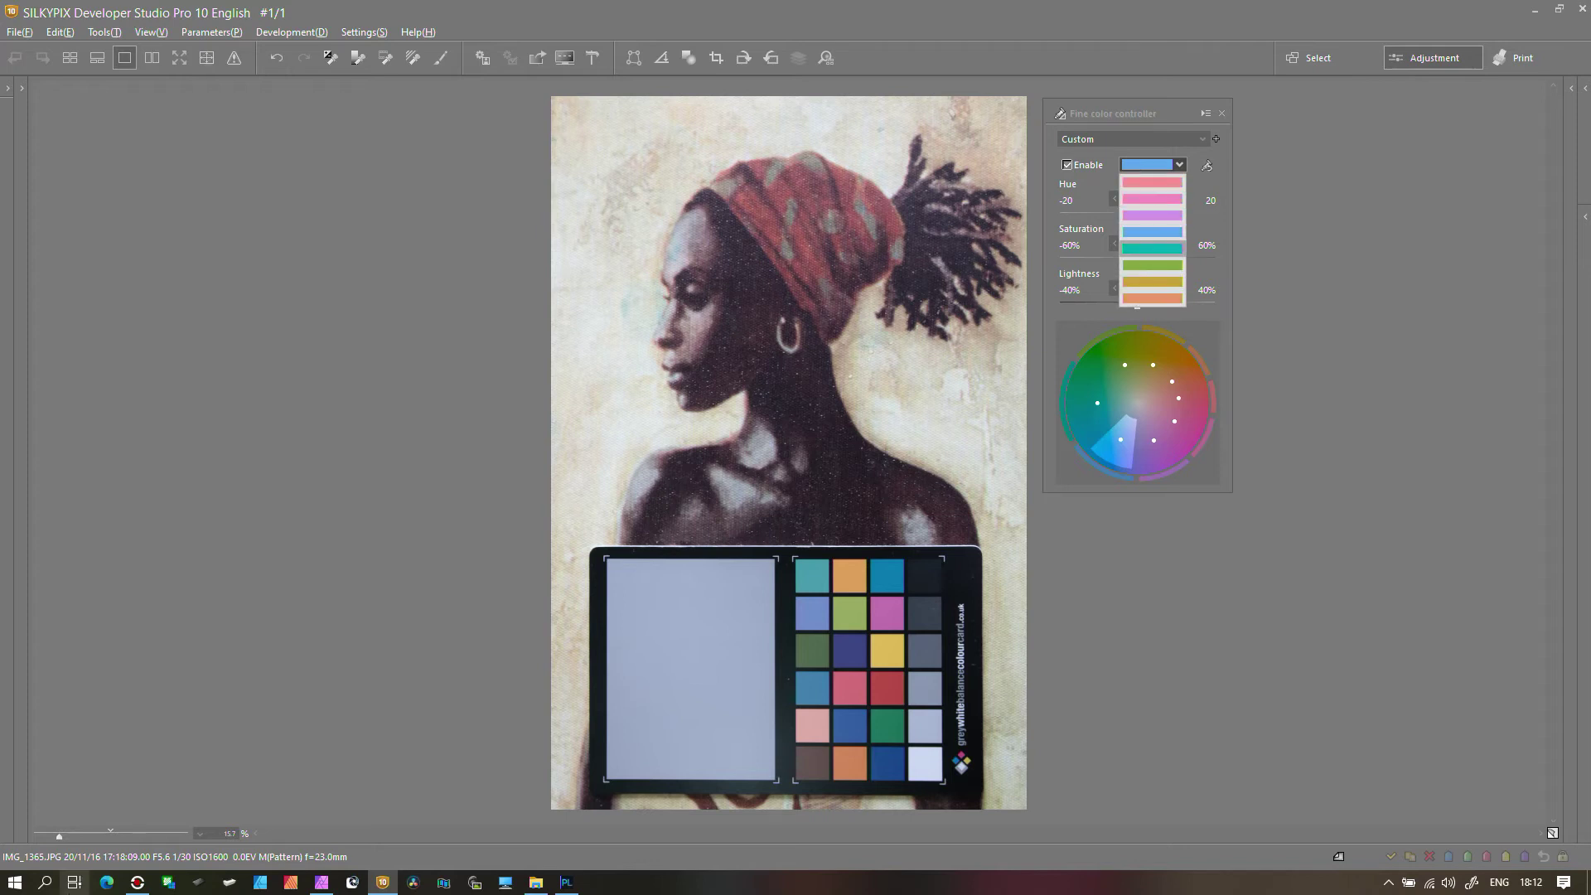
left_click(314, 888)
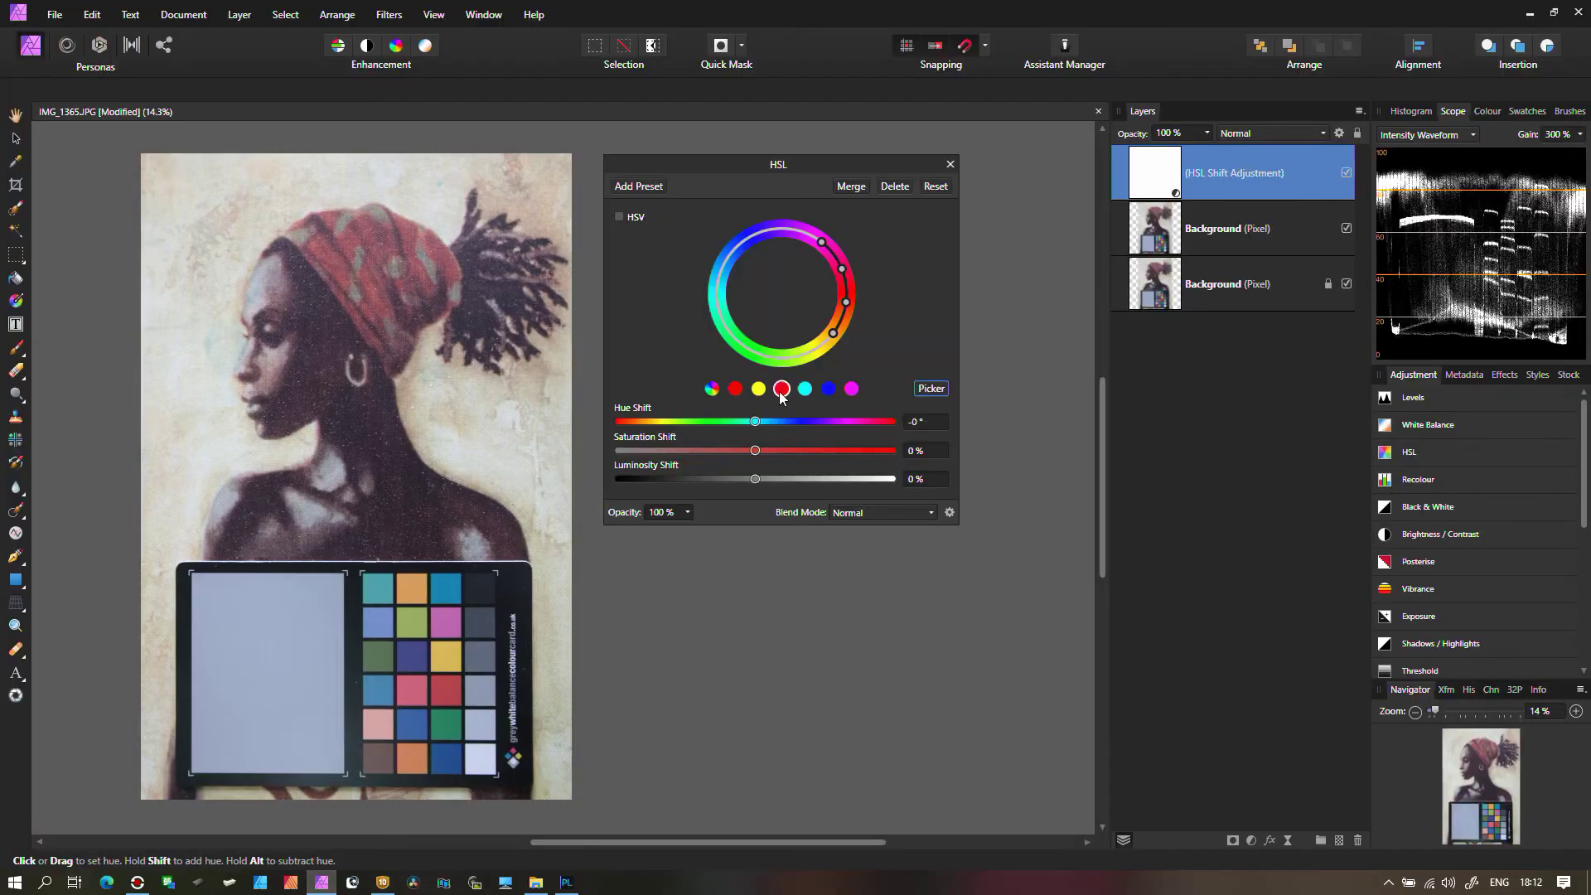
left_click(382, 882)
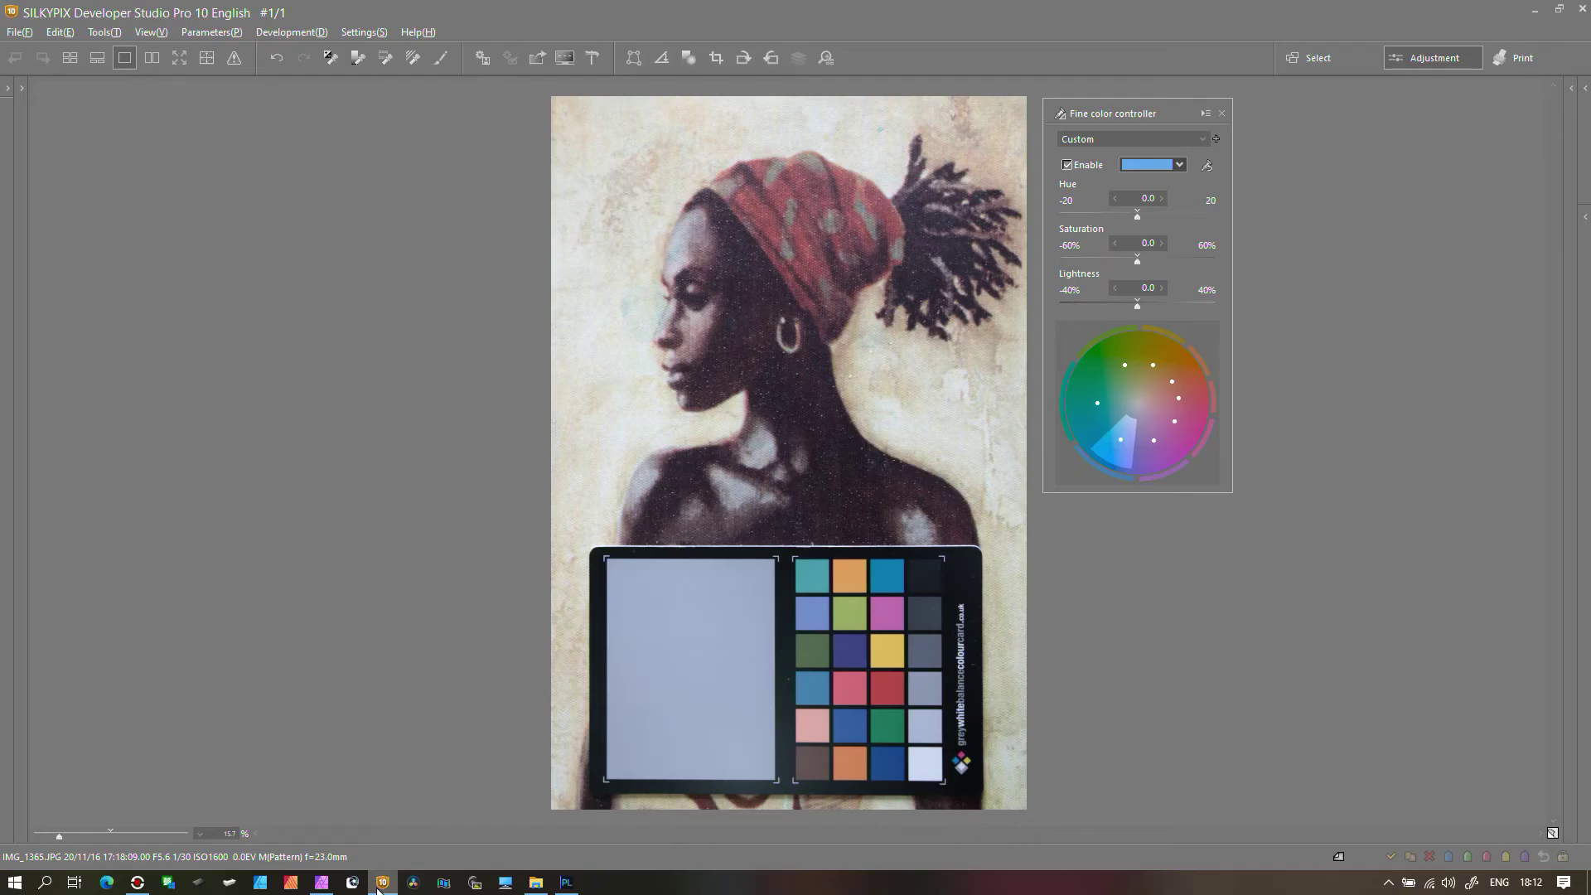
left_click(1175, 166)
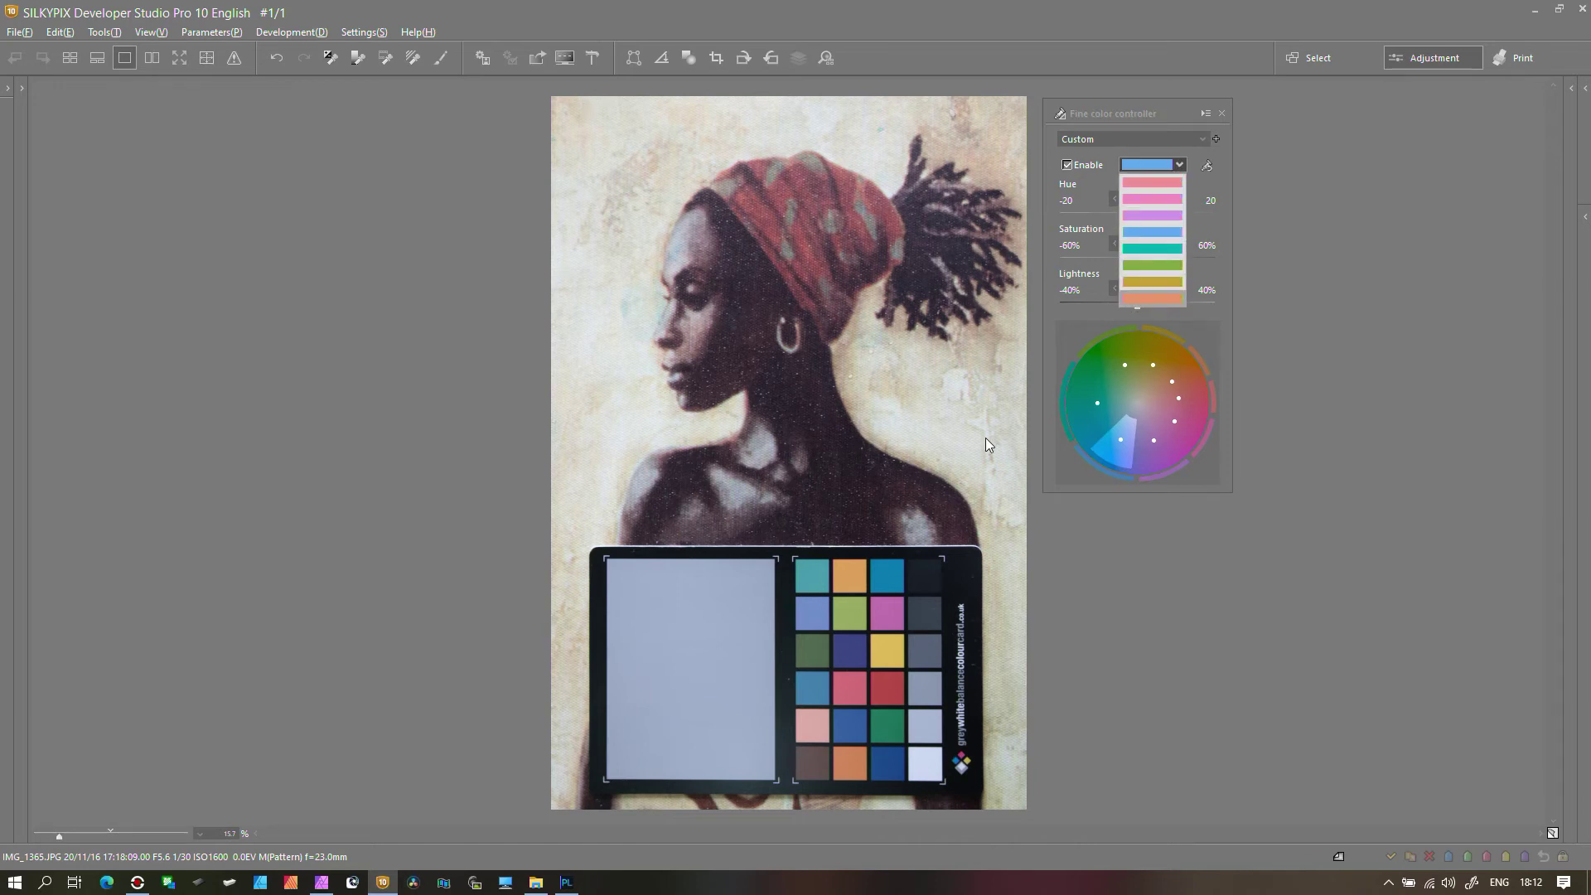
left_click(1054, 332)
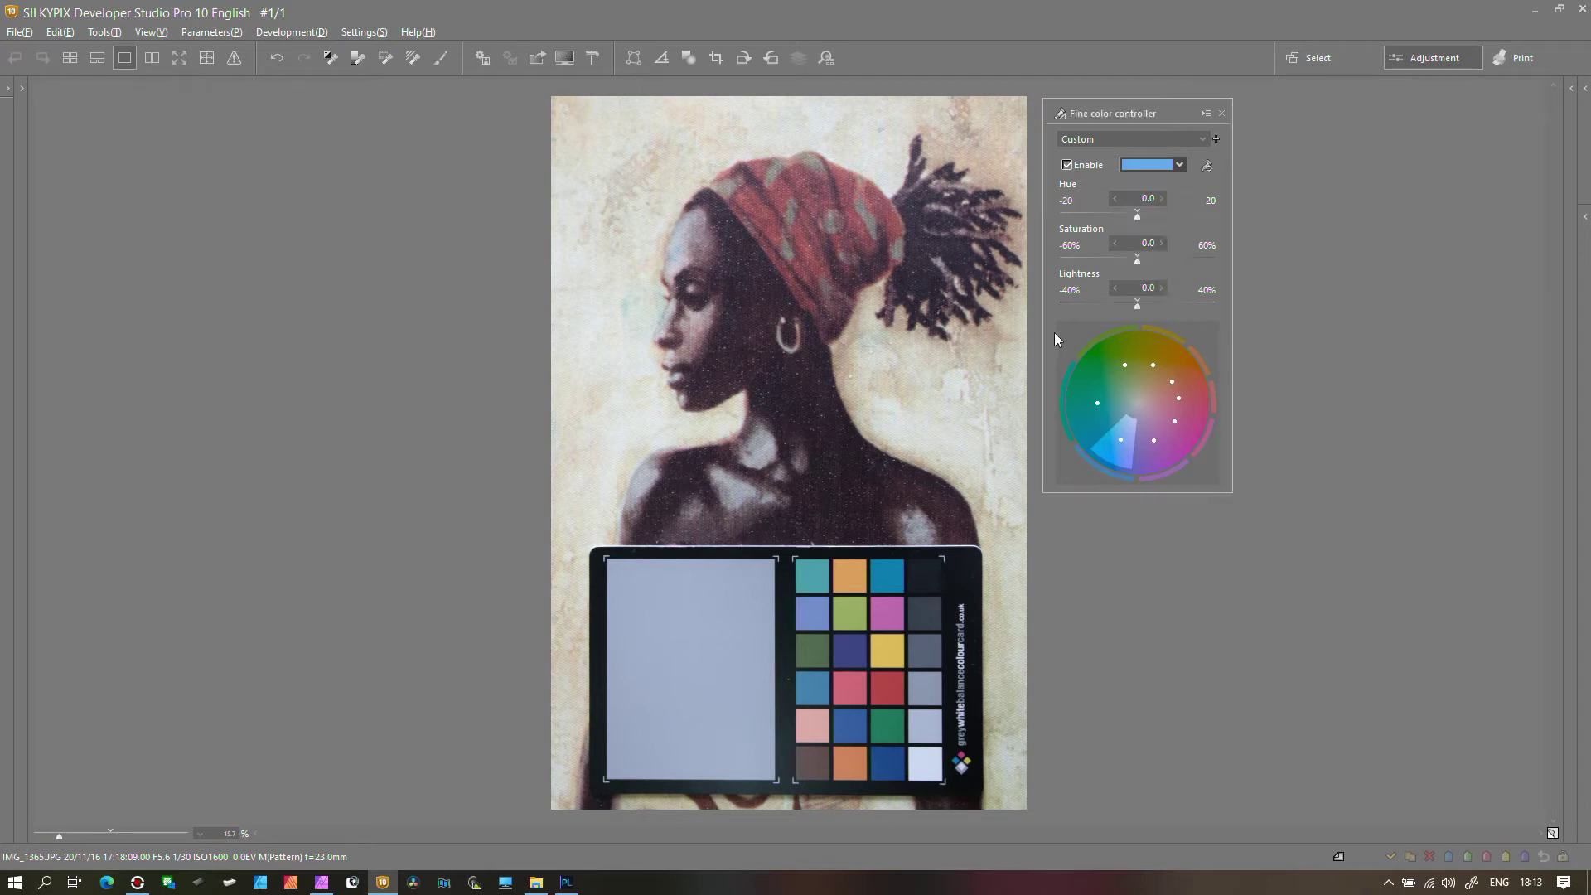
left_click(1207, 169)
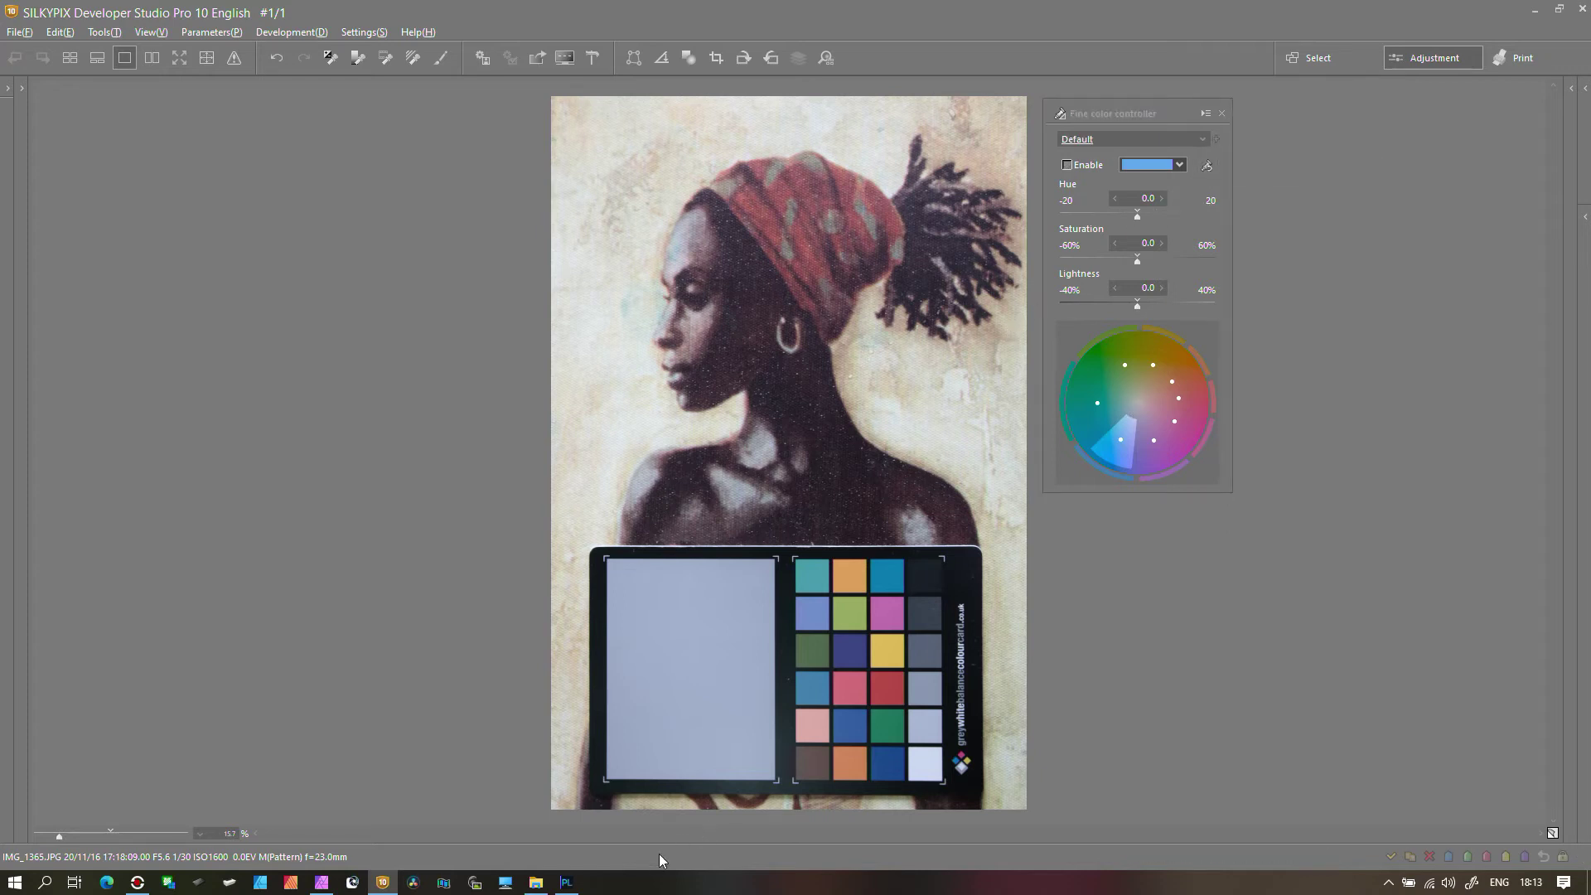
Step: Glance at Affinity Photo and SILKYPIX, then bring up DxO PhotoLab's HSL colour wheel
mouse_move(568, 885)
left_click(320, 885)
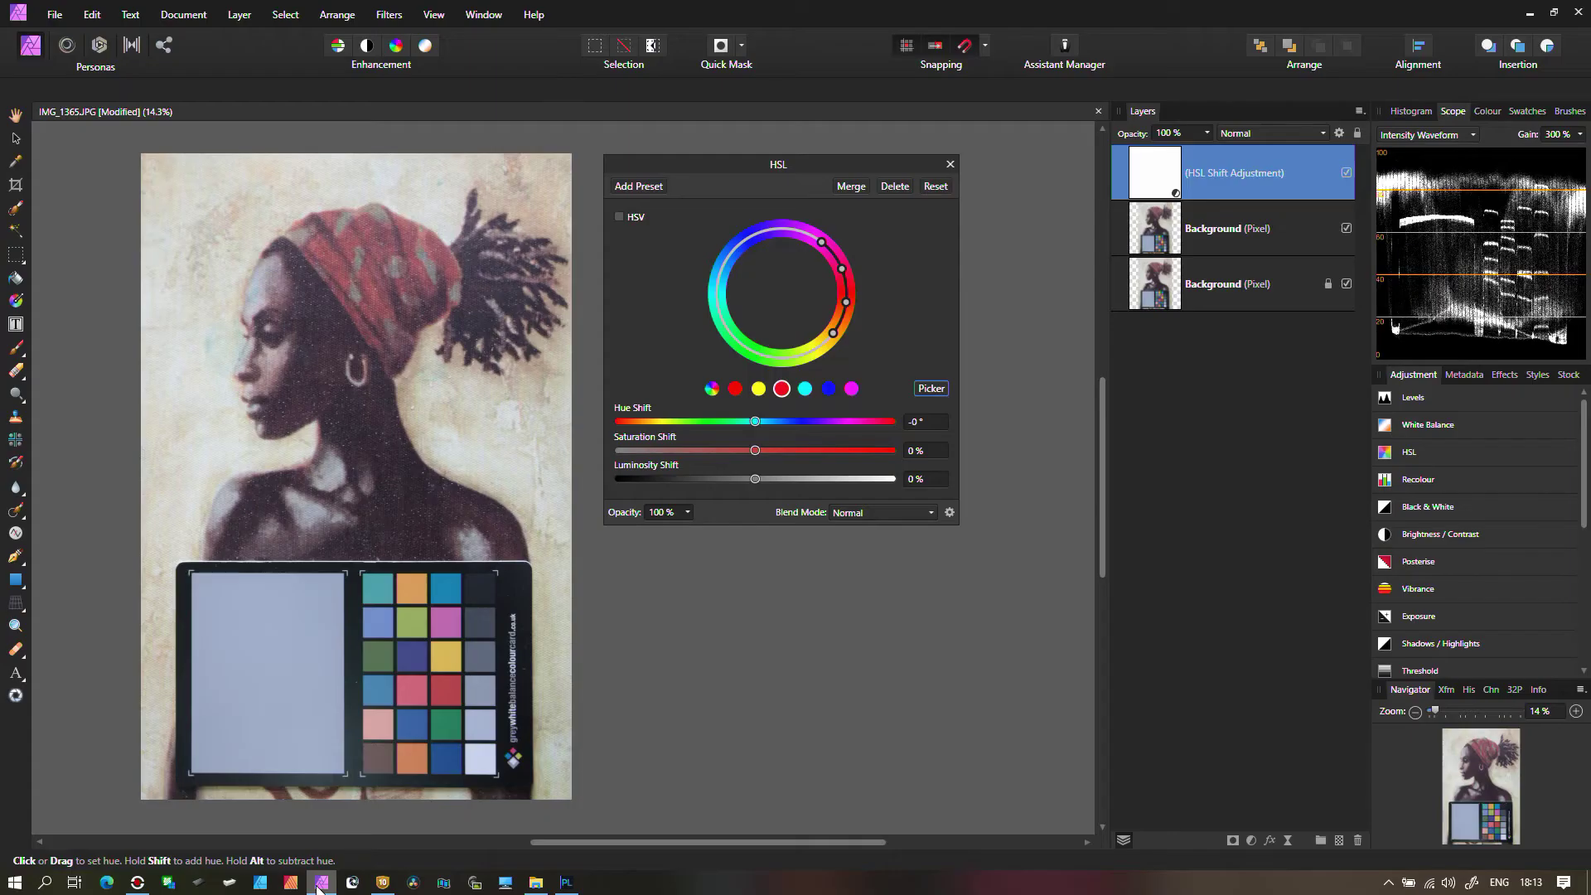
left_click(386, 885)
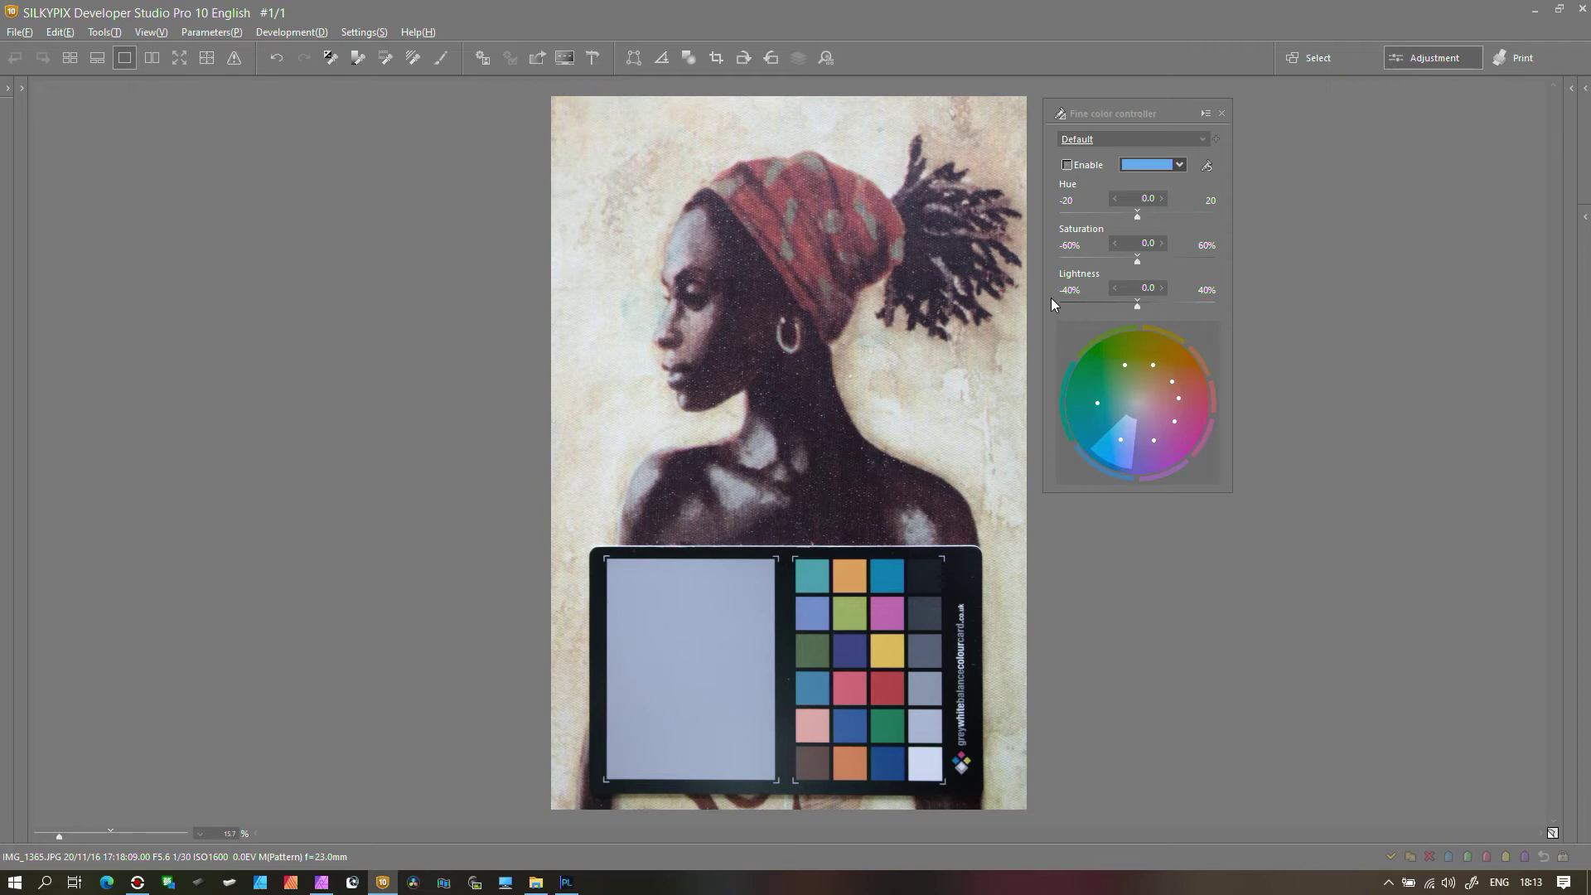
left_click(566, 884)
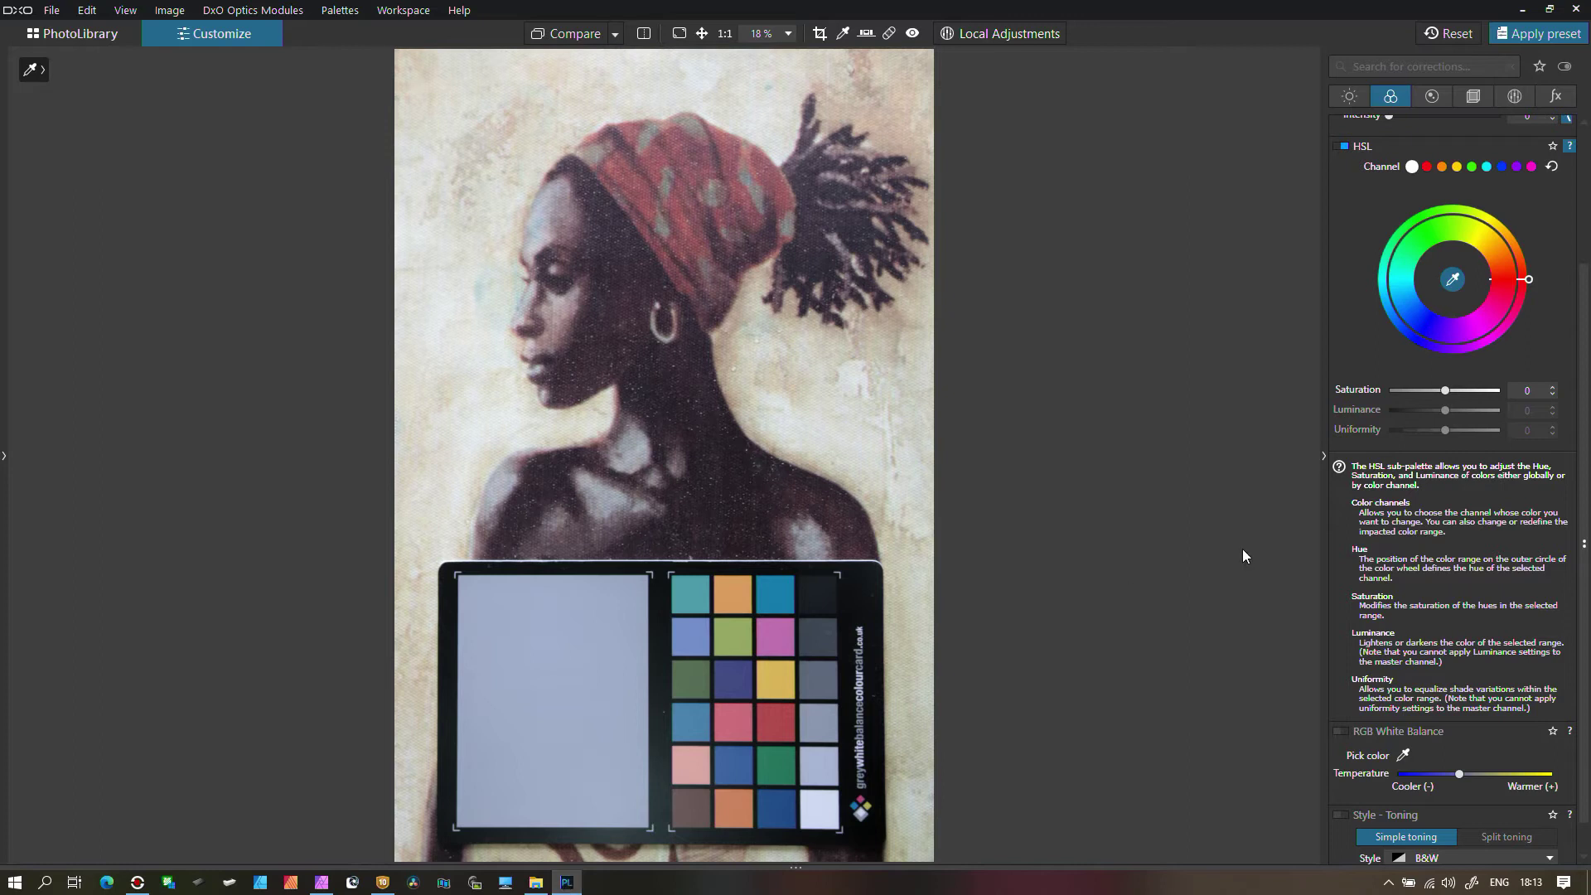
Step: Rotate the all-colours hue on DxO's wheel, turning the headscarf purple and the grey patch green
left_click(315, 887)
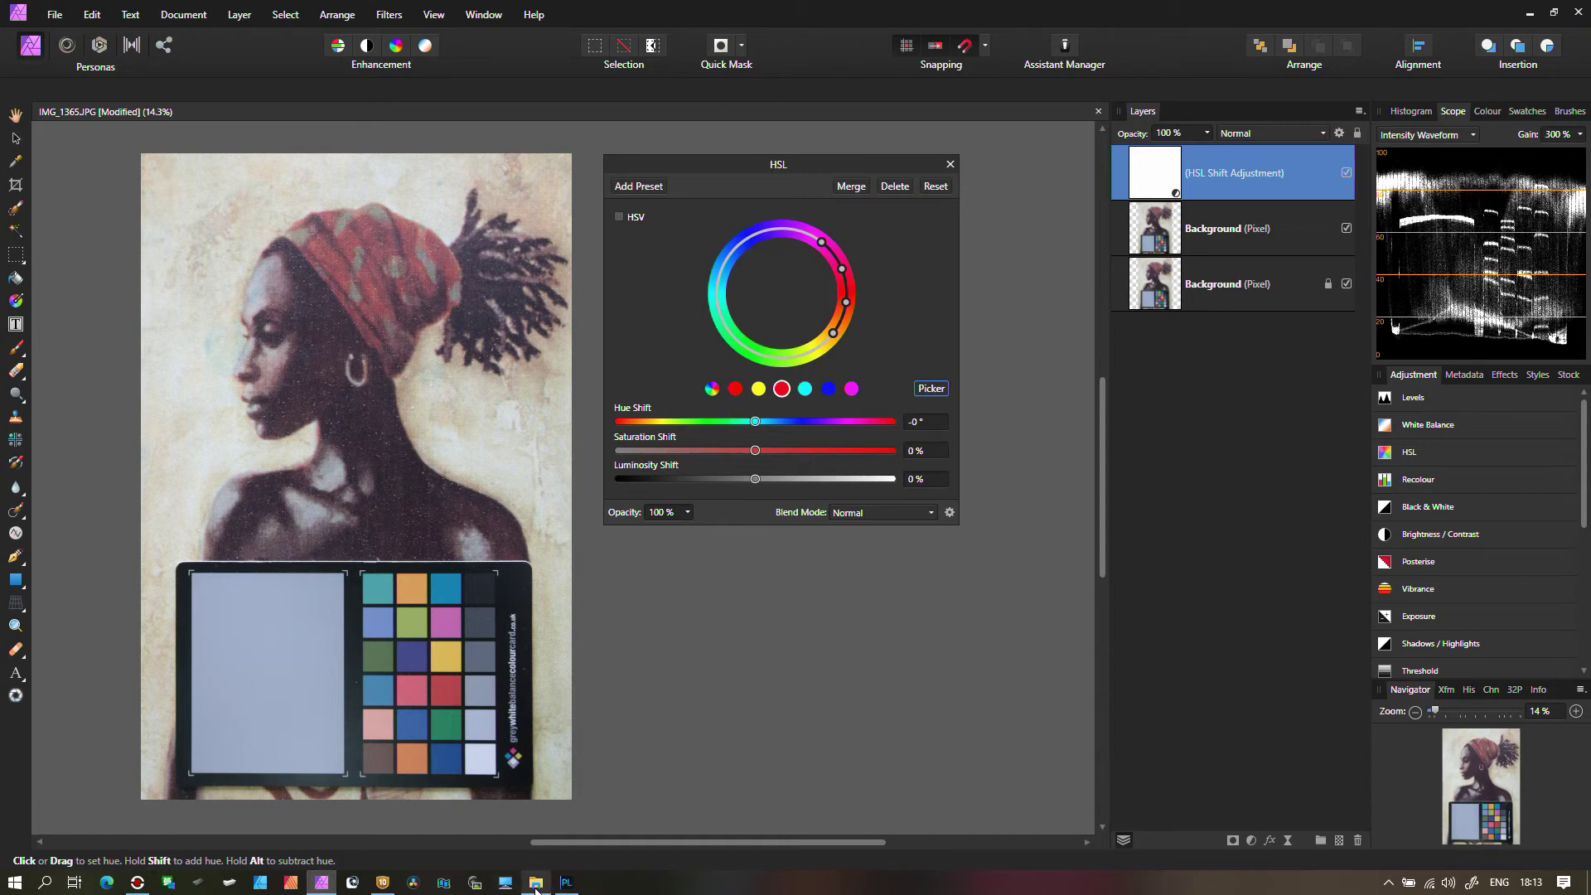
left_click(567, 882)
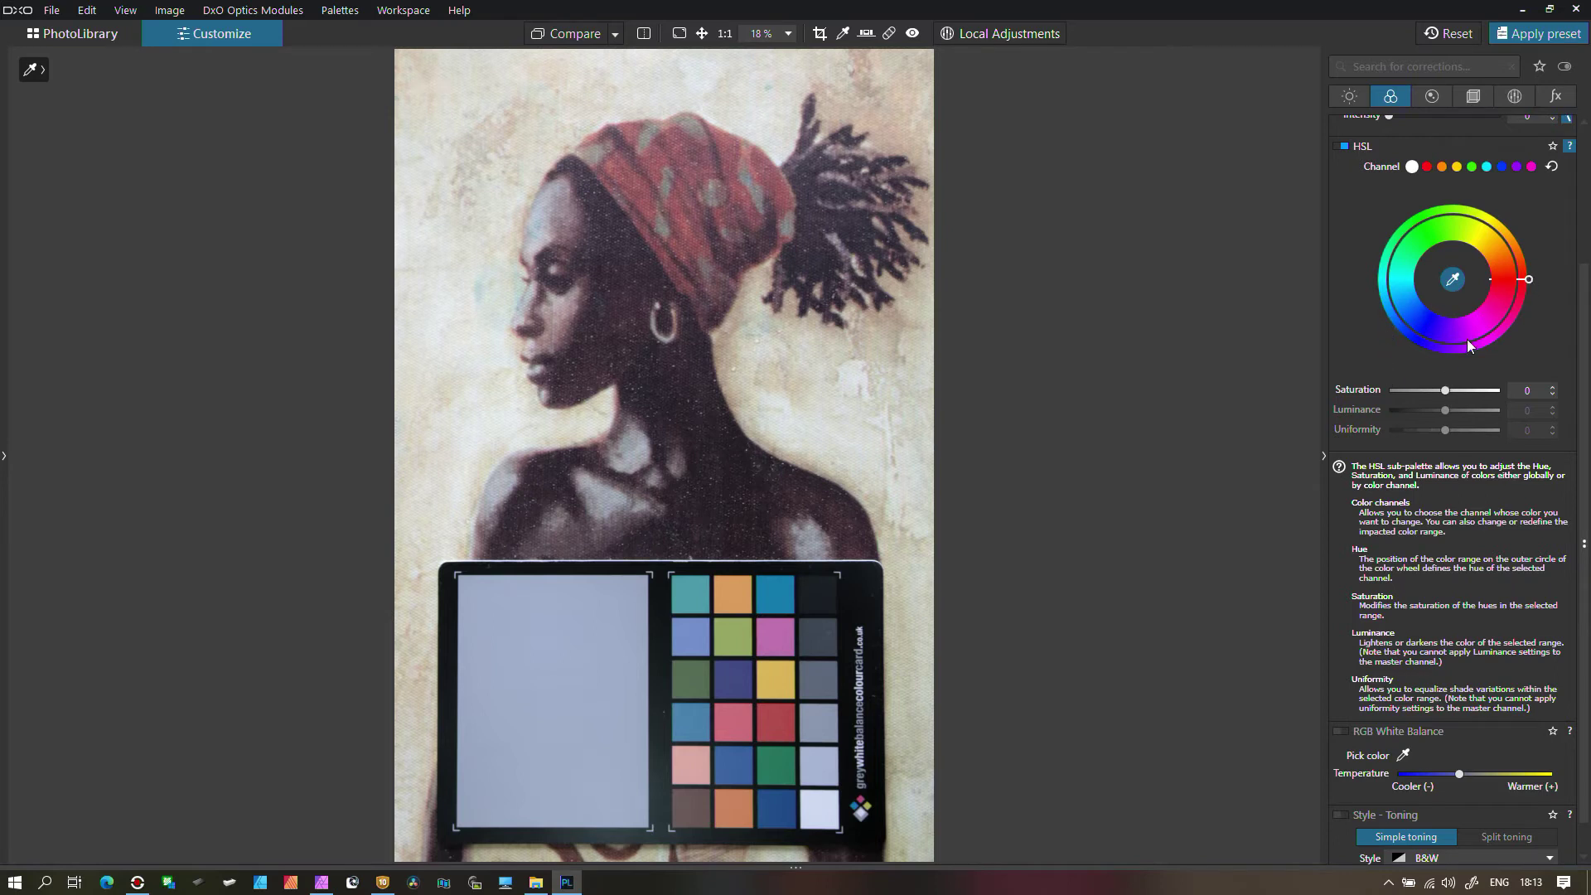
mouse_move(1529, 284)
left_mouse_down()
mouse_move(1525, 300)
mouse_move(1353, 337)
mouse_move(1378, 260)
mouse_move(1463, 228)
mouse_move(1457, 354)
mouse_move(1400, 332)
mouse_move(1380, 265)
mouse_move(1546, 299)
mouse_move(1379, 341)
mouse_move(1381, 256)
mouse_move(1399, 327)
mouse_move(1440, 348)
mouse_move(1512, 319)
mouse_move(1501, 284)
left_mouse_up()
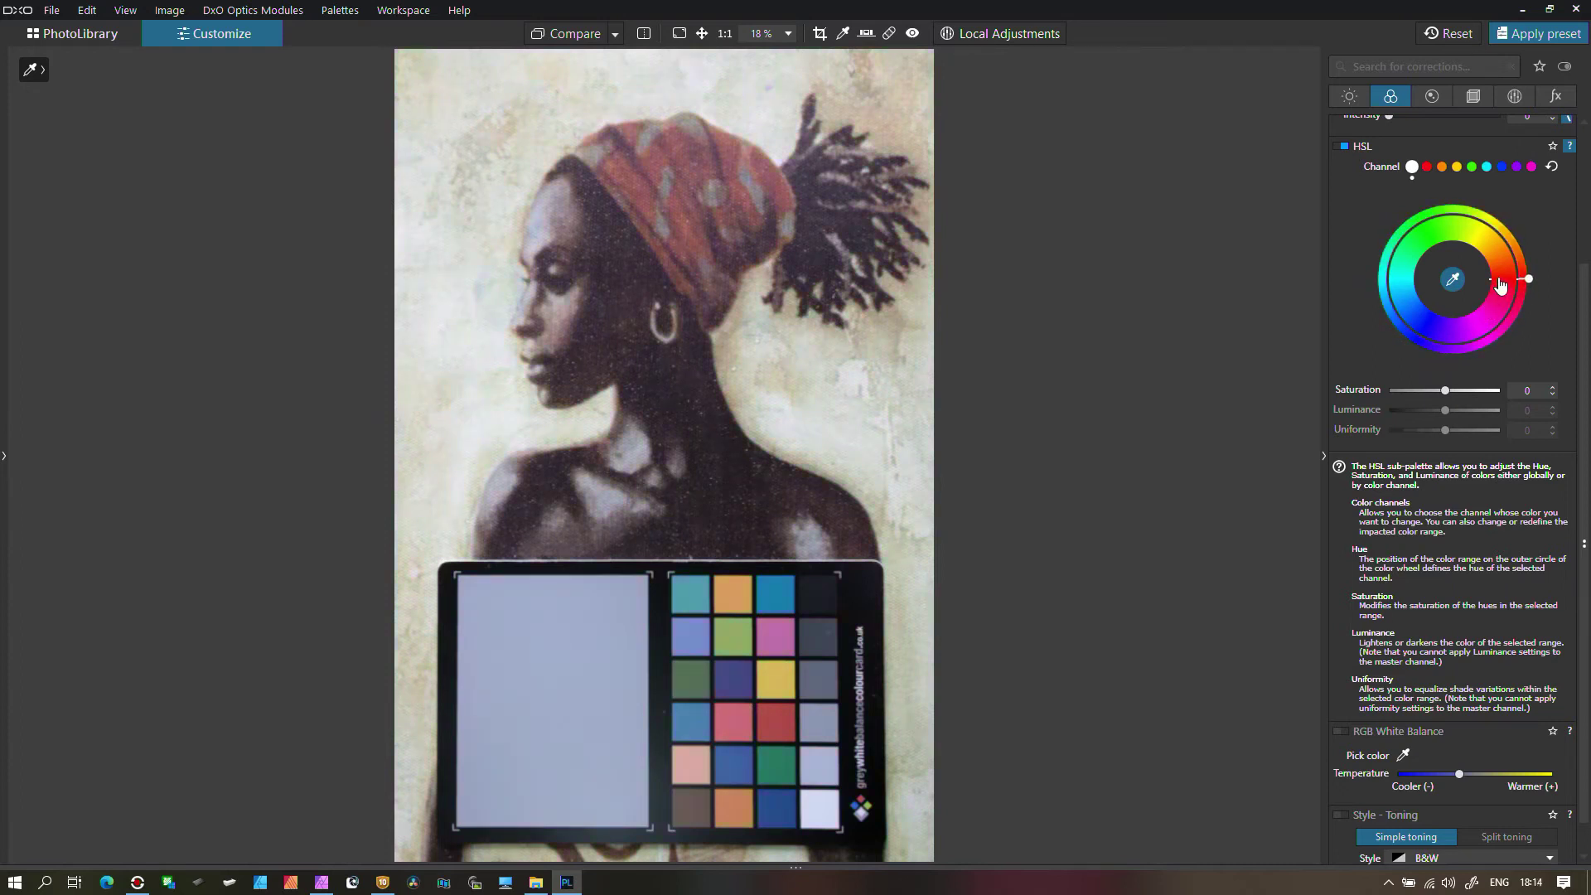
left_click(322, 884)
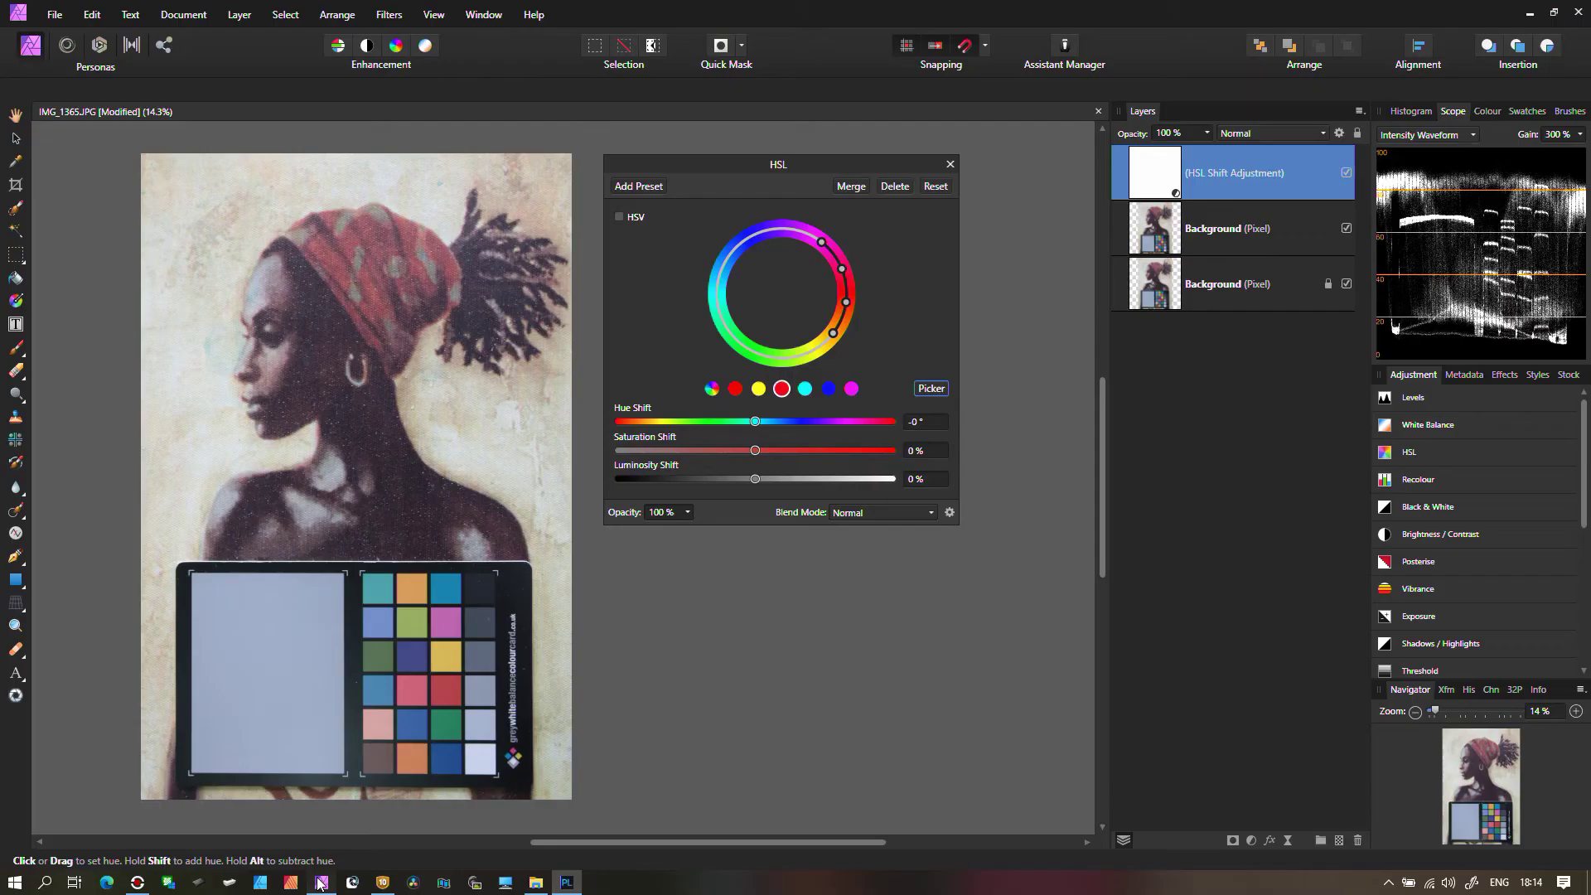
left_click(713, 389)
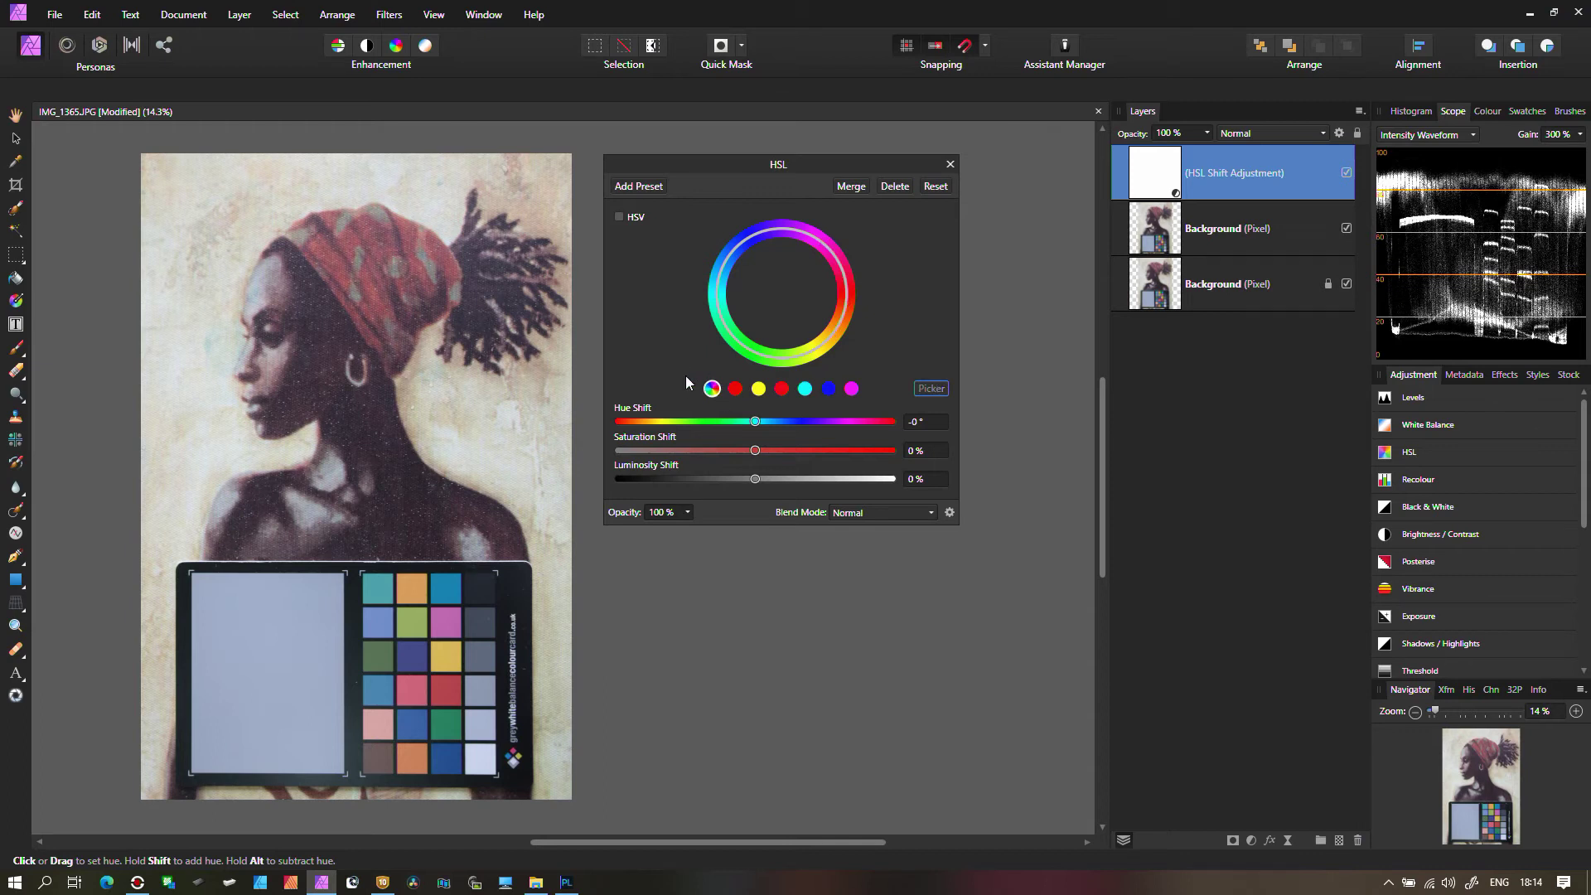
mouse_move(755, 422)
left_mouse_down()
mouse_move(861, 425)
mouse_move(676, 423)
mouse_move(825, 422)
mouse_move(757, 422)
left_mouse_up()
key("alt+Tab")
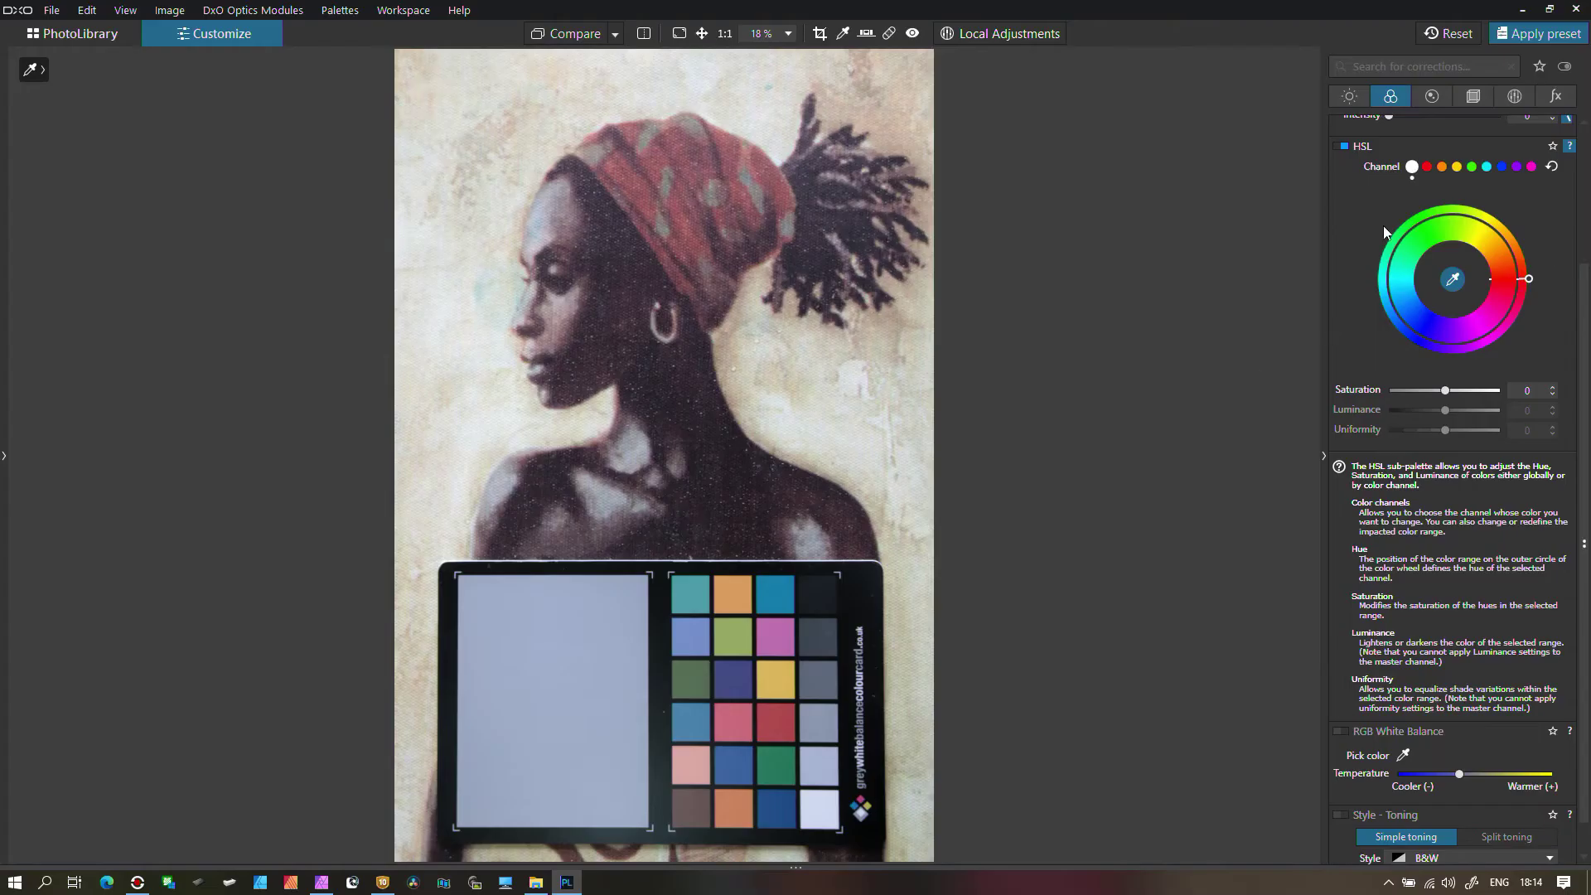
Step: Pick the red channel and pull Saturation left to preview the reds desaturated
left_click(1425, 167)
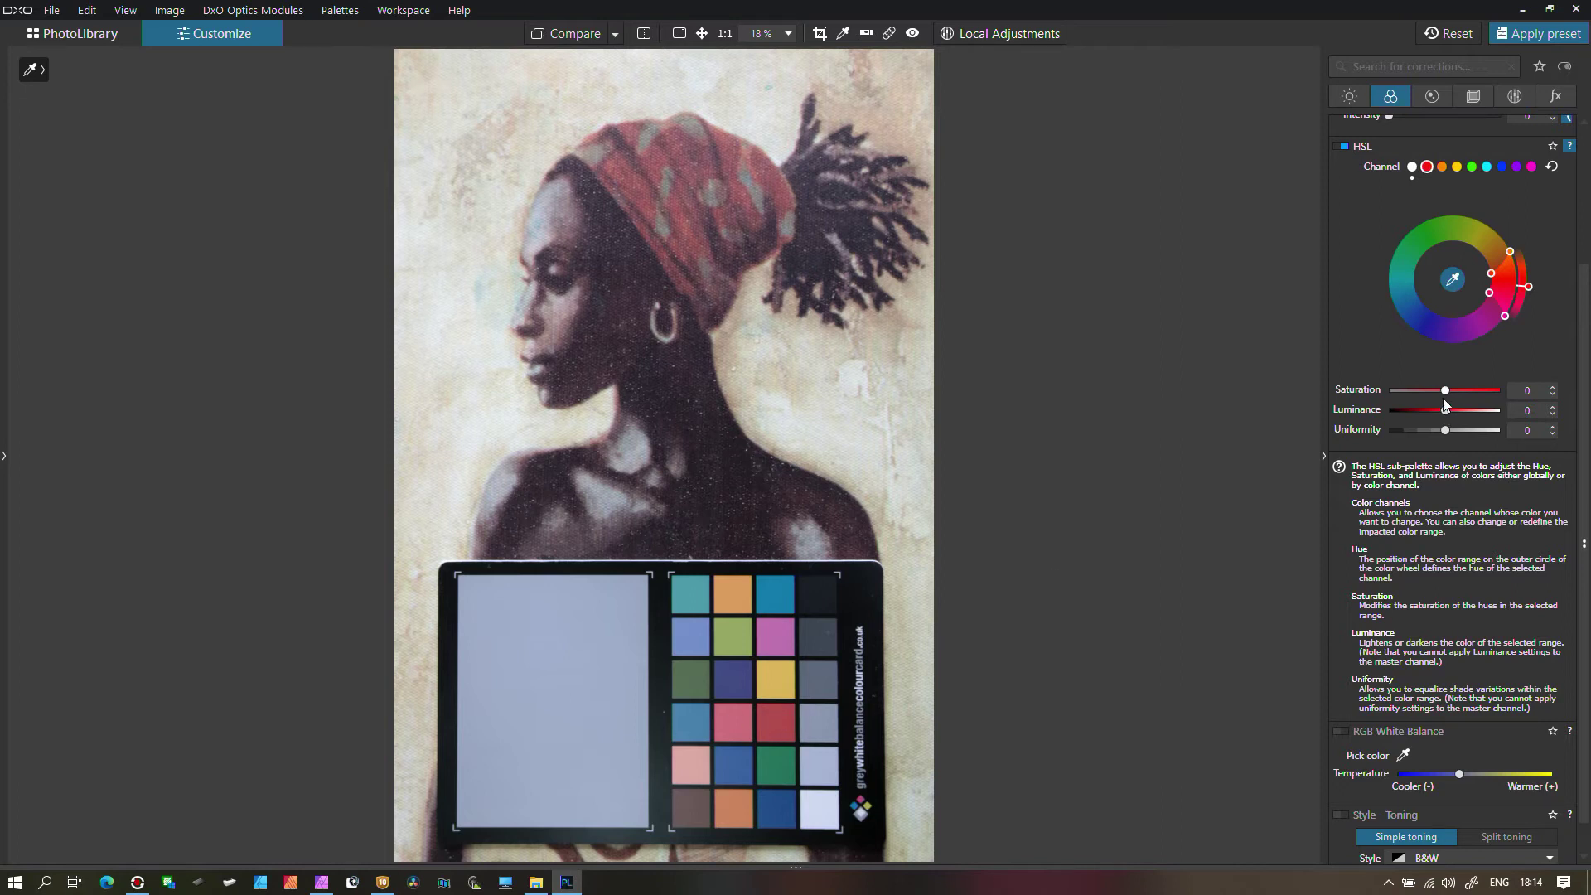
mouse_move(1443, 391)
left_mouse_down()
mouse_move(1412, 391)
mouse_move(1445, 391)
left_mouse_up()
Step: Select the red range in Affinity Photo's HSL Shift dialog, then return to DxO PhotoLab
left_click(322, 882)
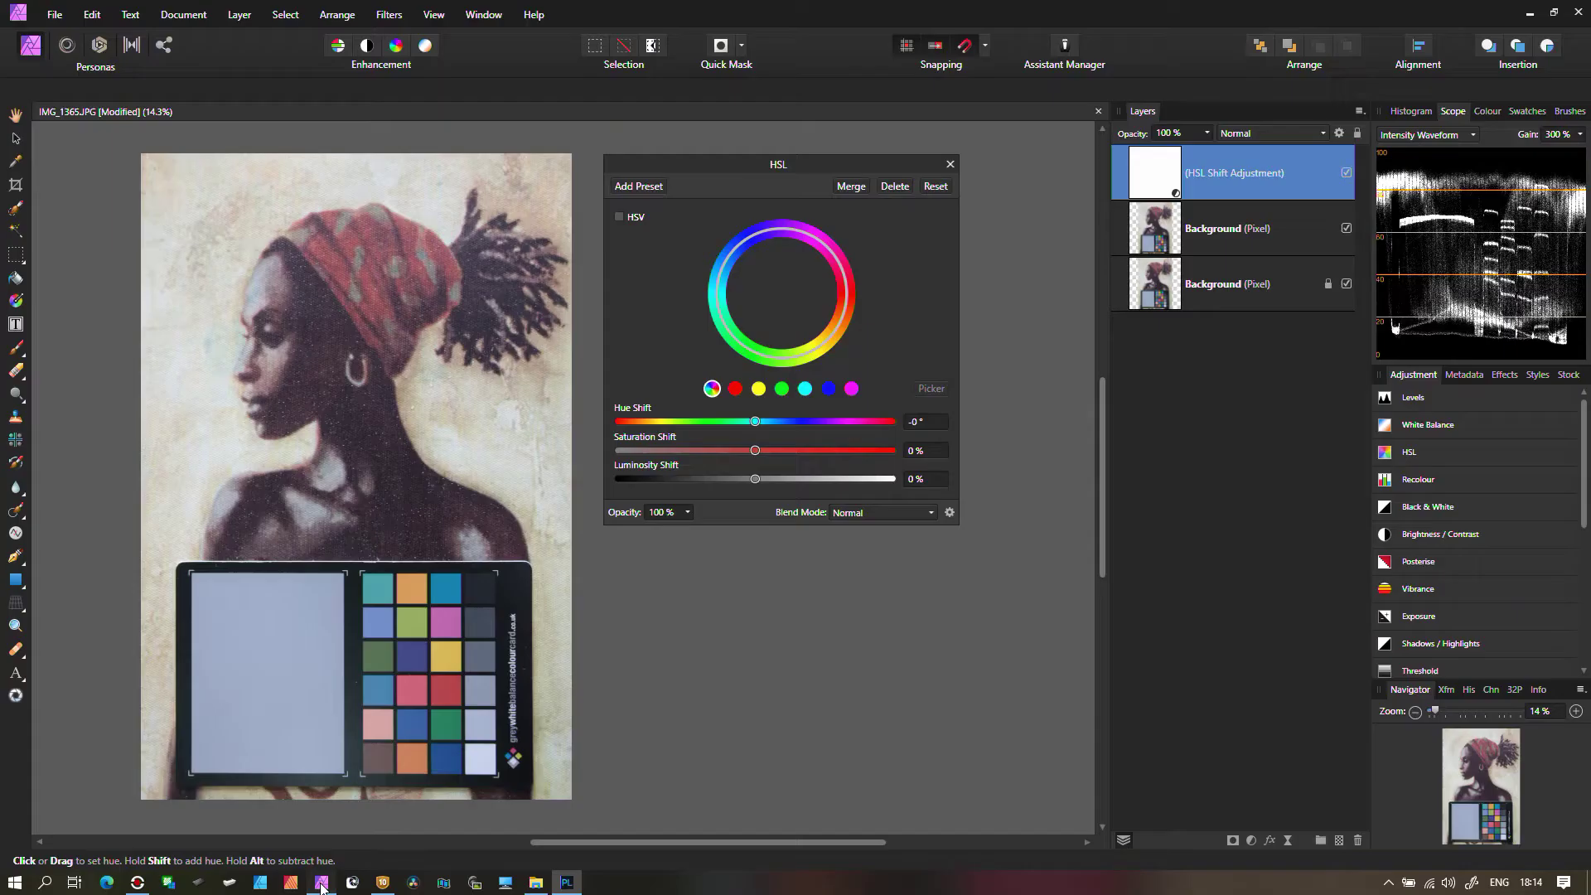
left_click(735, 389)
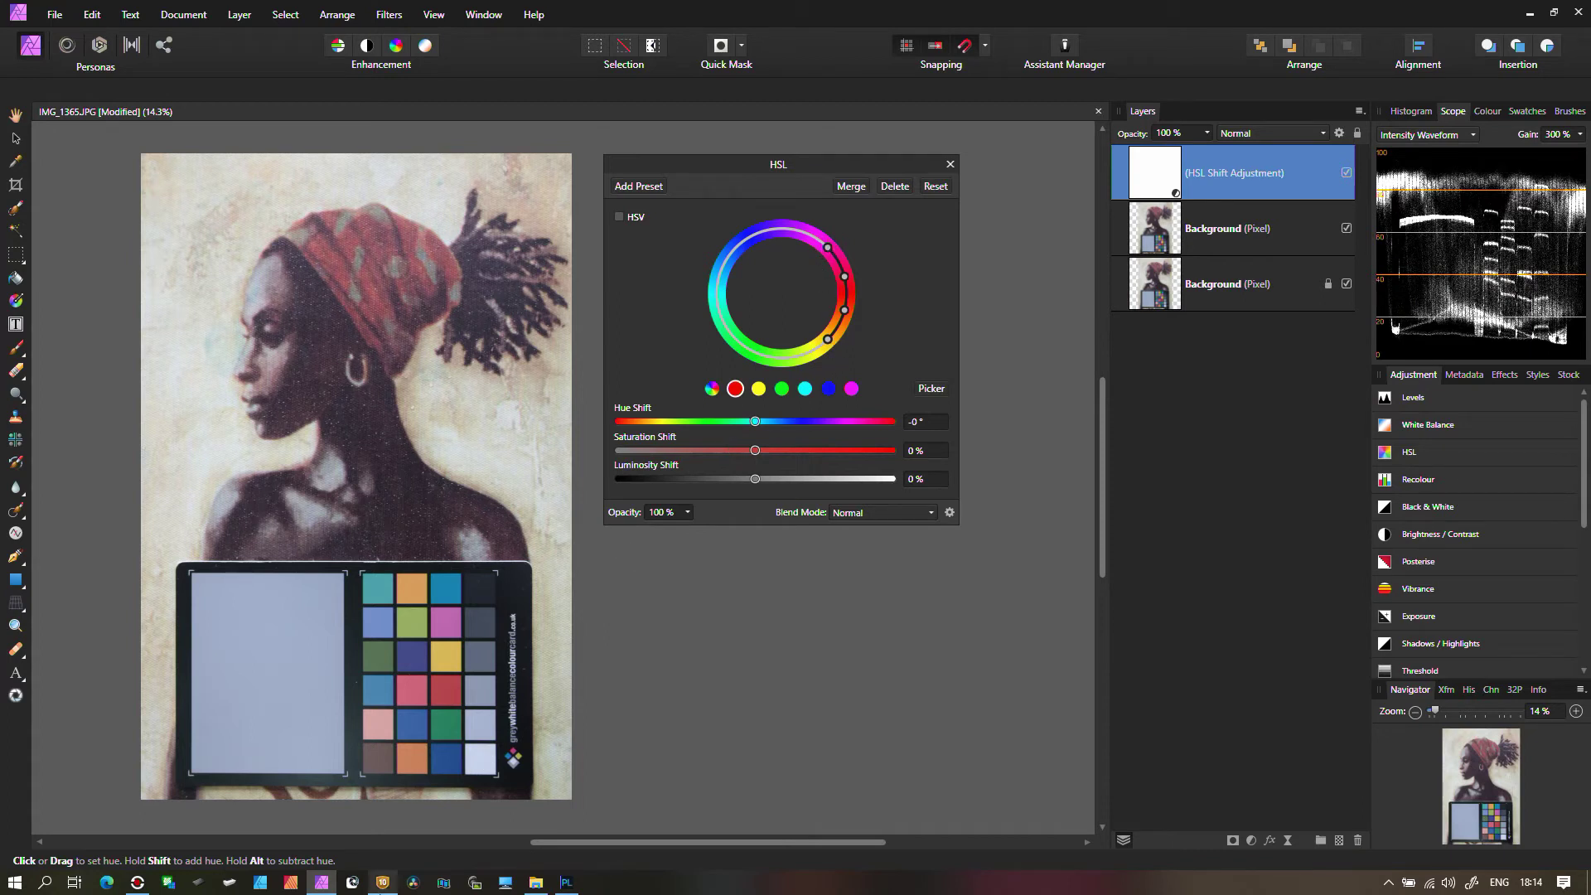
left_click(567, 882)
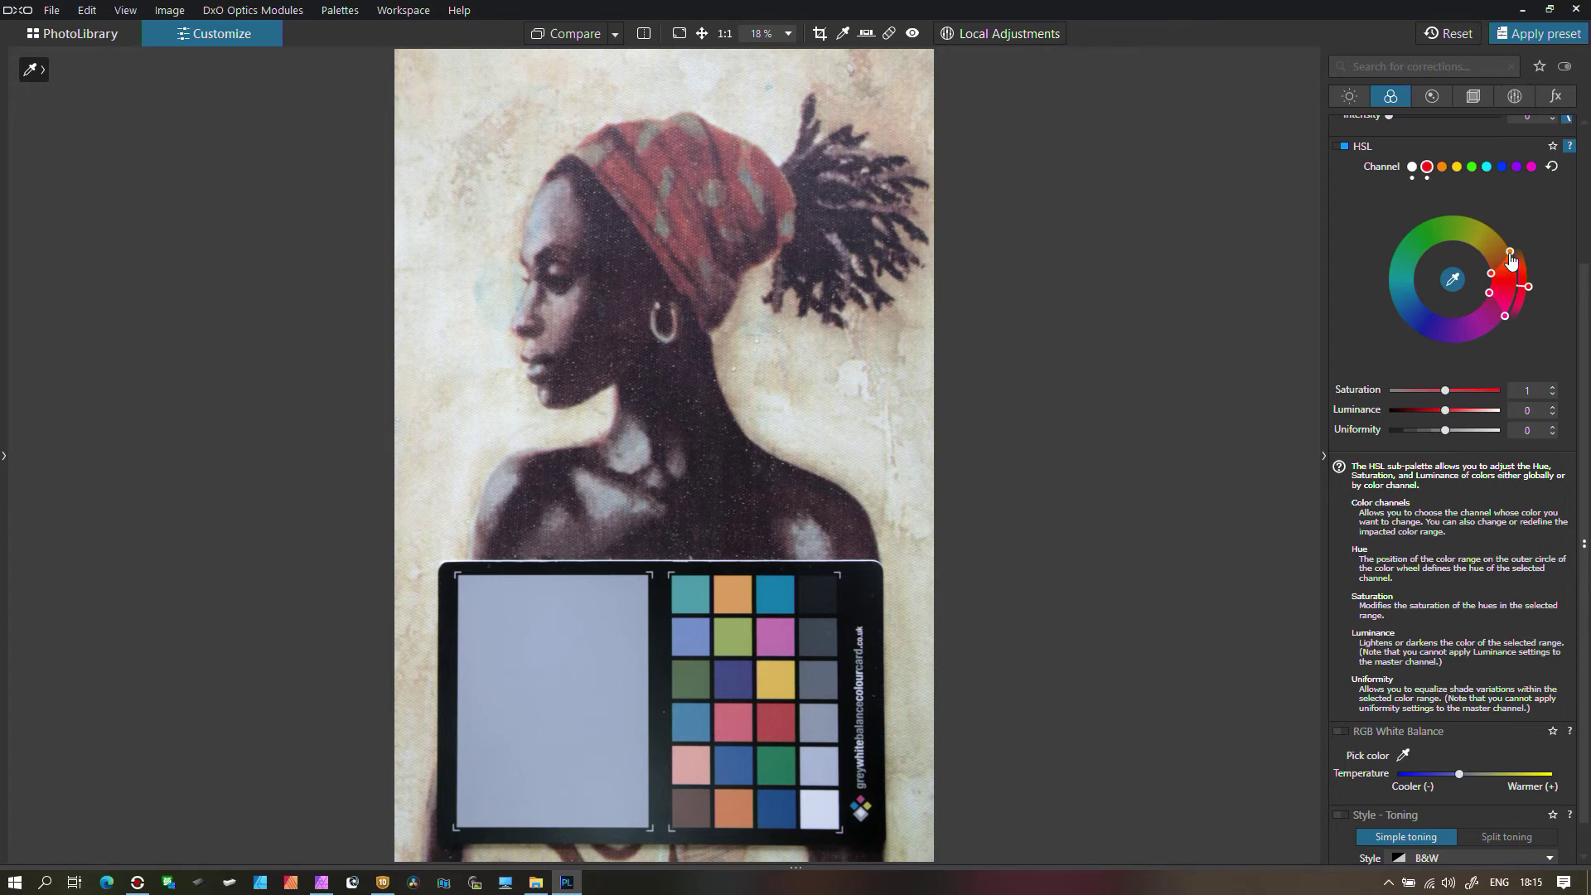
Step: Drag the red range's upper handle toward yellow and adjust its lower edge
mouse_move(1511, 259)
left_mouse_down()
mouse_move(1484, 228)
mouse_move(1427, 248)
mouse_move(1521, 252)
mouse_move(1468, 243)
mouse_move(1462, 218)
mouse_move(1512, 255)
left_mouse_up()
mouse_move(1505, 323)
left_mouse_down()
mouse_move(1442, 352)
mouse_move(1509, 343)
mouse_move(1512, 313)
mouse_move(1522, 329)
left_mouse_up()
Step: Drop the red channel's Uniformity to -100, then bring it back up to the right
left_click_drag(1445, 429, 1375, 436)
left_click_drag(1408, 429, 1445, 431)
Step: Swing the colour range to magenta and back to red, fully desaturating it then restoring saturation
mouse_move(1491, 301)
left_mouse_down()
mouse_move(1441, 320)
mouse_move(1467, 323)
mouse_move(1441, 323)
mouse_move(1466, 340)
mouse_move(1498, 324)
mouse_move(1467, 334)
mouse_move(1484, 333)
mouse_move(1490, 308)
mouse_move(1439, 323)
left_mouse_up()
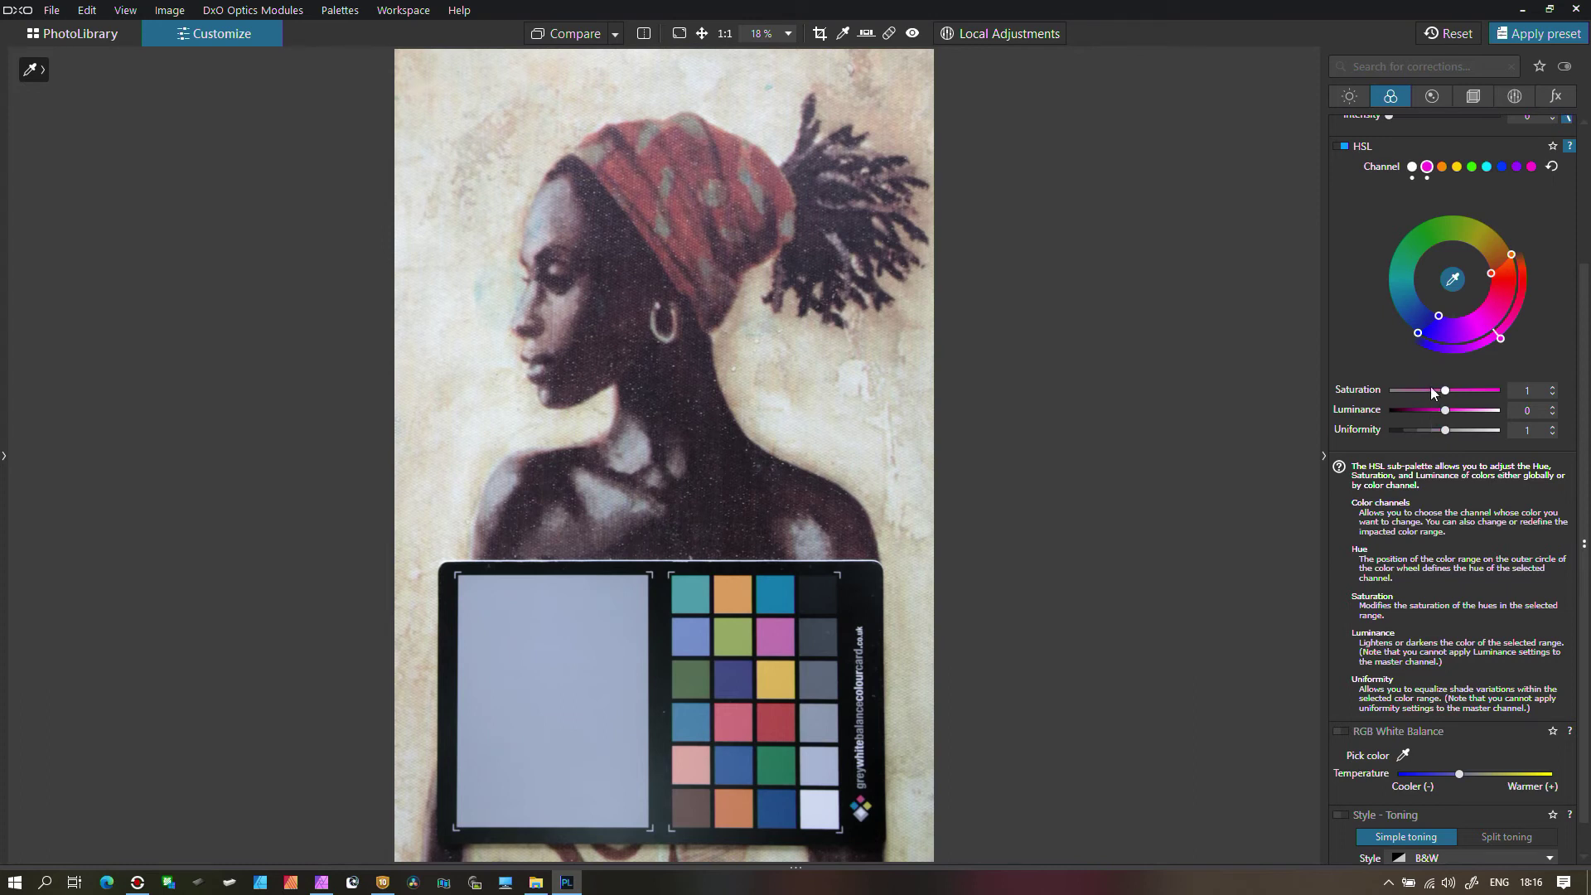
mouse_move(1440, 323)
left_mouse_down()
mouse_move(1471, 333)
mouse_move(1494, 316)
mouse_move(1465, 338)
mouse_move(1413, 327)
mouse_move(1400, 273)
mouse_move(1425, 348)
left_mouse_up()
left_click_drag(1447, 391, 1359, 396)
left_click_drag(1389, 391, 1446, 391)
Step: Move the range back onto red, desaturate it, and narrow the red range
mouse_move(1440, 330)
left_mouse_down()
mouse_move(1500, 325)
mouse_move(1417, 353)
left_mouse_up()
mouse_move(1445, 390)
left_mouse_down()
mouse_move(1372, 391)
mouse_move(1448, 392)
left_mouse_up()
mouse_move(1419, 335)
left_mouse_down()
mouse_move(1456, 356)
mouse_move(1510, 355)
mouse_move(1516, 337)
mouse_move(1439, 315)
left_mouse_up()
Step: Try magenta Uniformity at 61, -11 and -100, then settle it at -5
left_click_drag(1463, 432, 1481, 433)
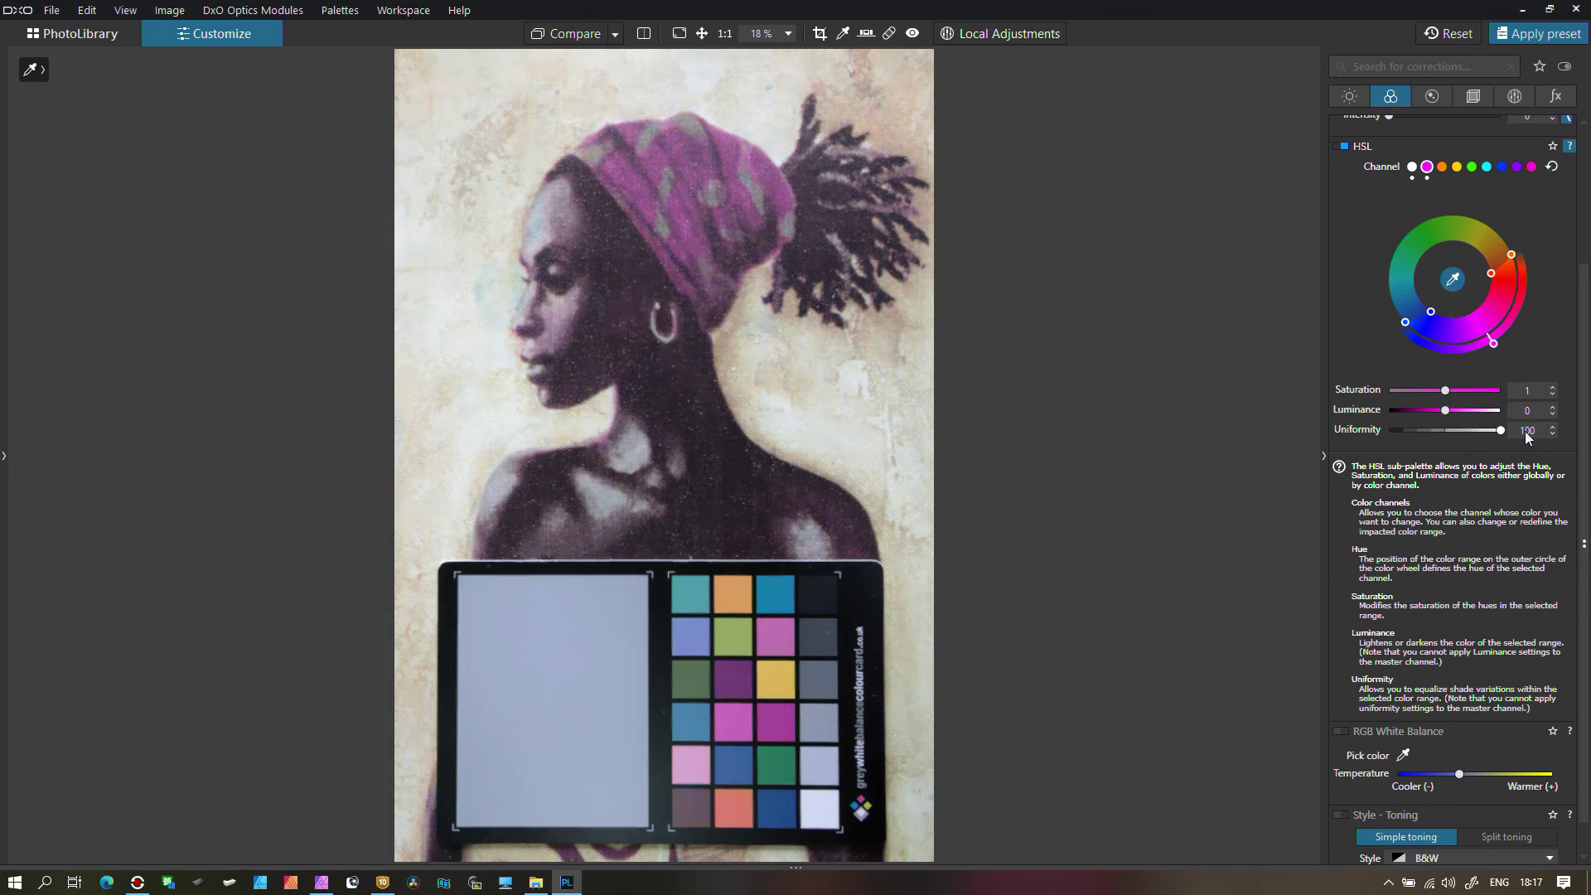
mouse_move(1501, 431)
left_mouse_down()
mouse_move(1420, 444)
mouse_move(1511, 438)
left_mouse_up()
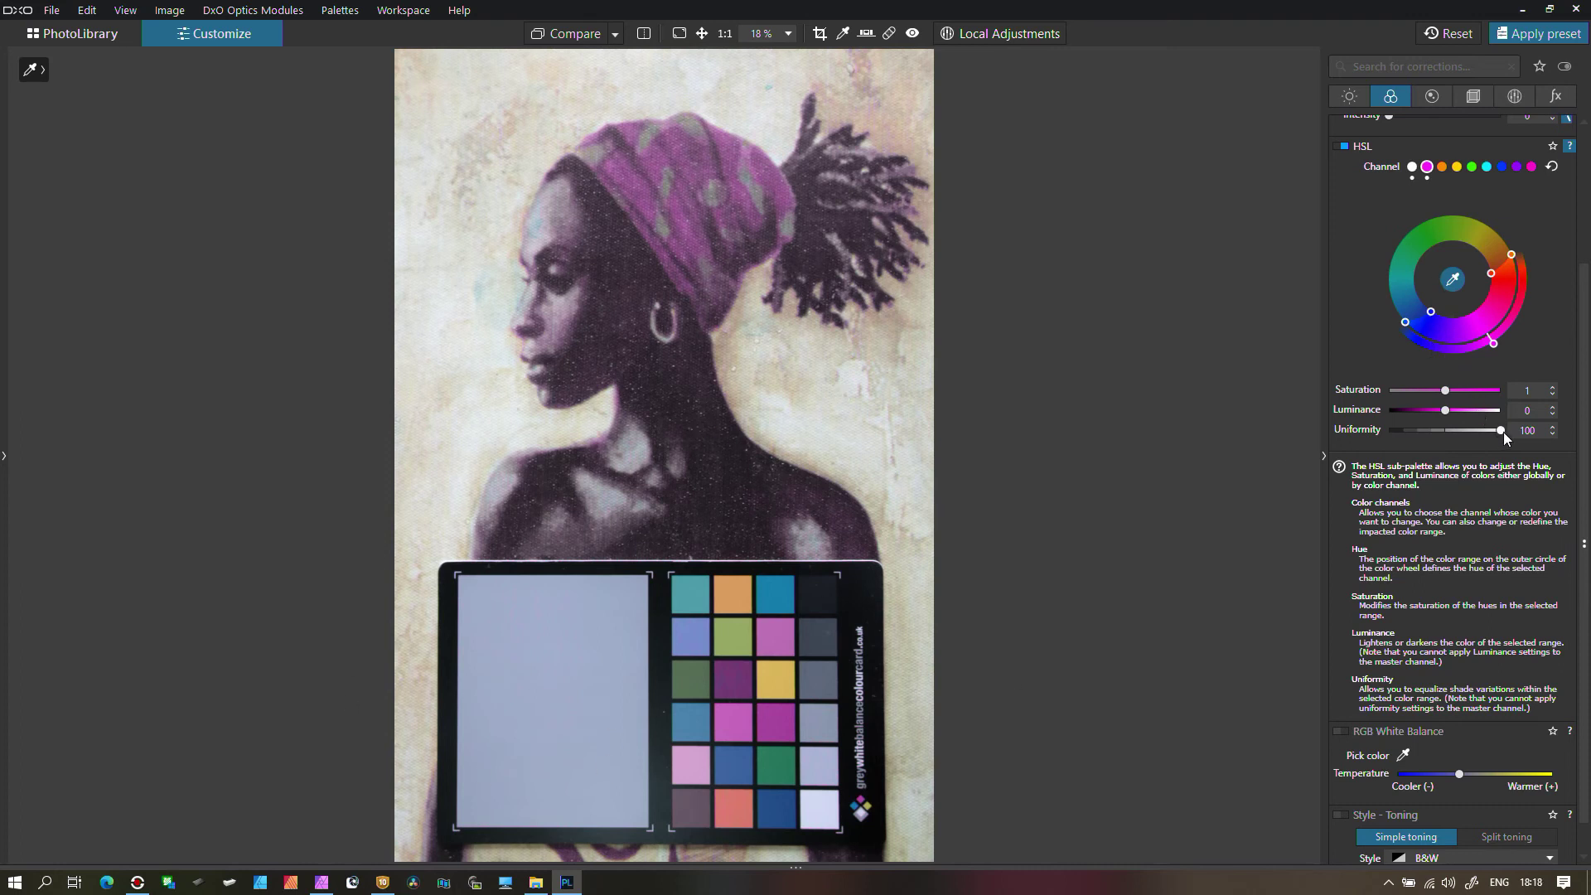
left_click_drag(1498, 429, 1384, 436)
left_click(1442, 430)
Step: Rotate the red range downward and widen it along the magenta side
mouse_move(1433, 319)
left_mouse_down()
mouse_move(1472, 348)
mouse_move(1504, 325)
mouse_move(1479, 344)
mouse_move(1422, 336)
left_mouse_up()
left_click_drag(1512, 255, 1482, 226)
left_click_drag(1488, 296, 1470, 317)
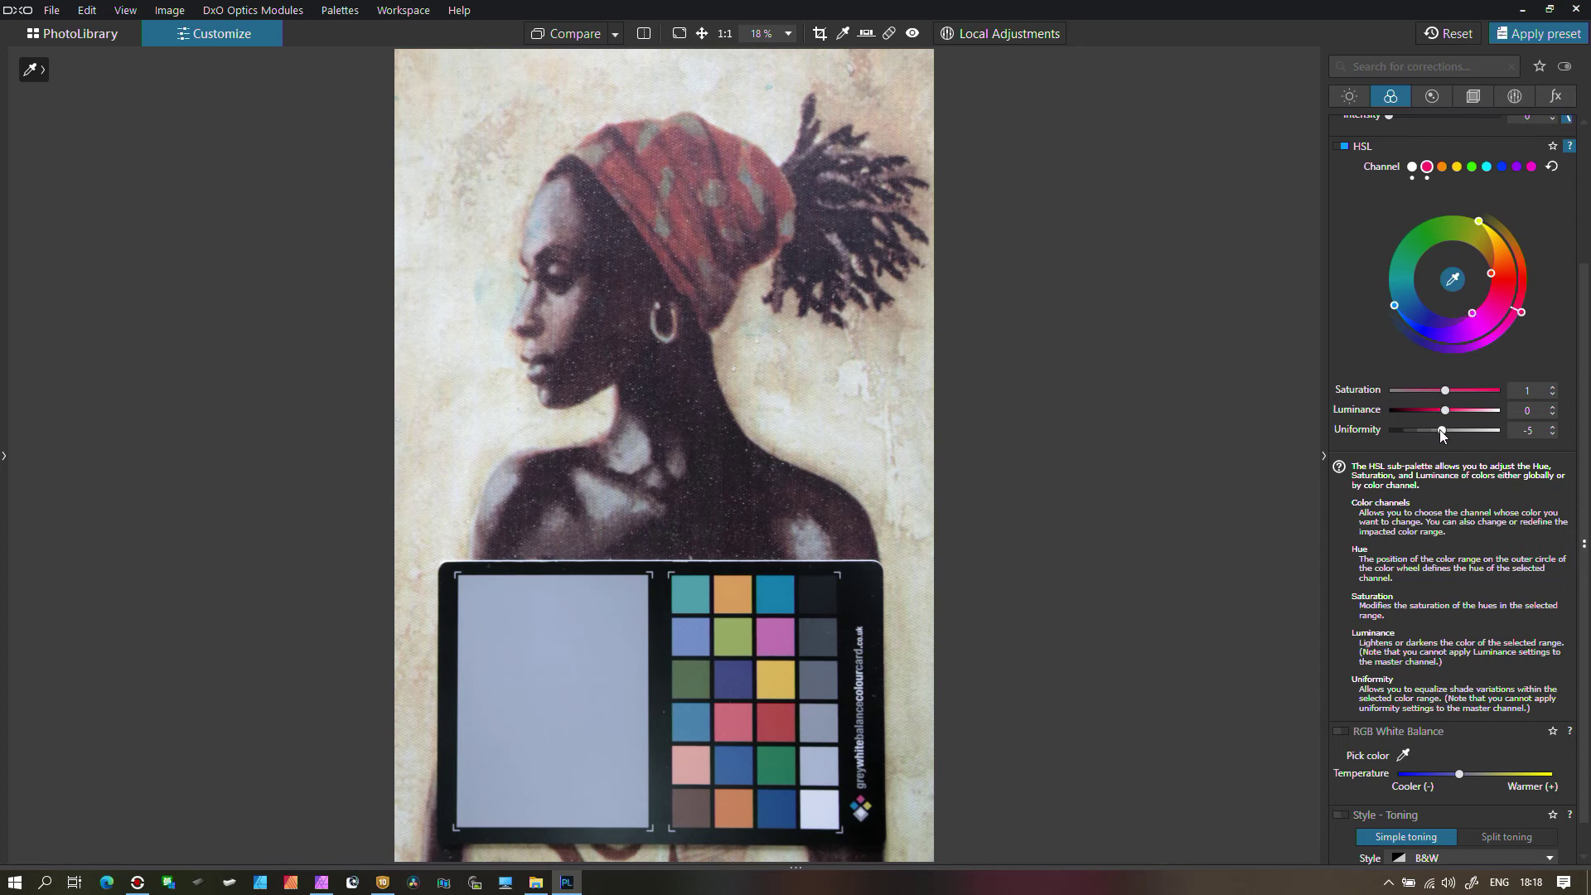
Step: Raise Uniformity to 91, shift the range toward yellow, then restore Uniformity to 100 after trying -100
mouse_move(1442, 436)
left_mouse_down()
mouse_move(1460, 443)
mouse_move(1376, 454)
mouse_move(1447, 435)
left_mouse_up()
left_click_drag(1446, 431, 1503, 433)
left_click_drag(1492, 280, 1481, 252)
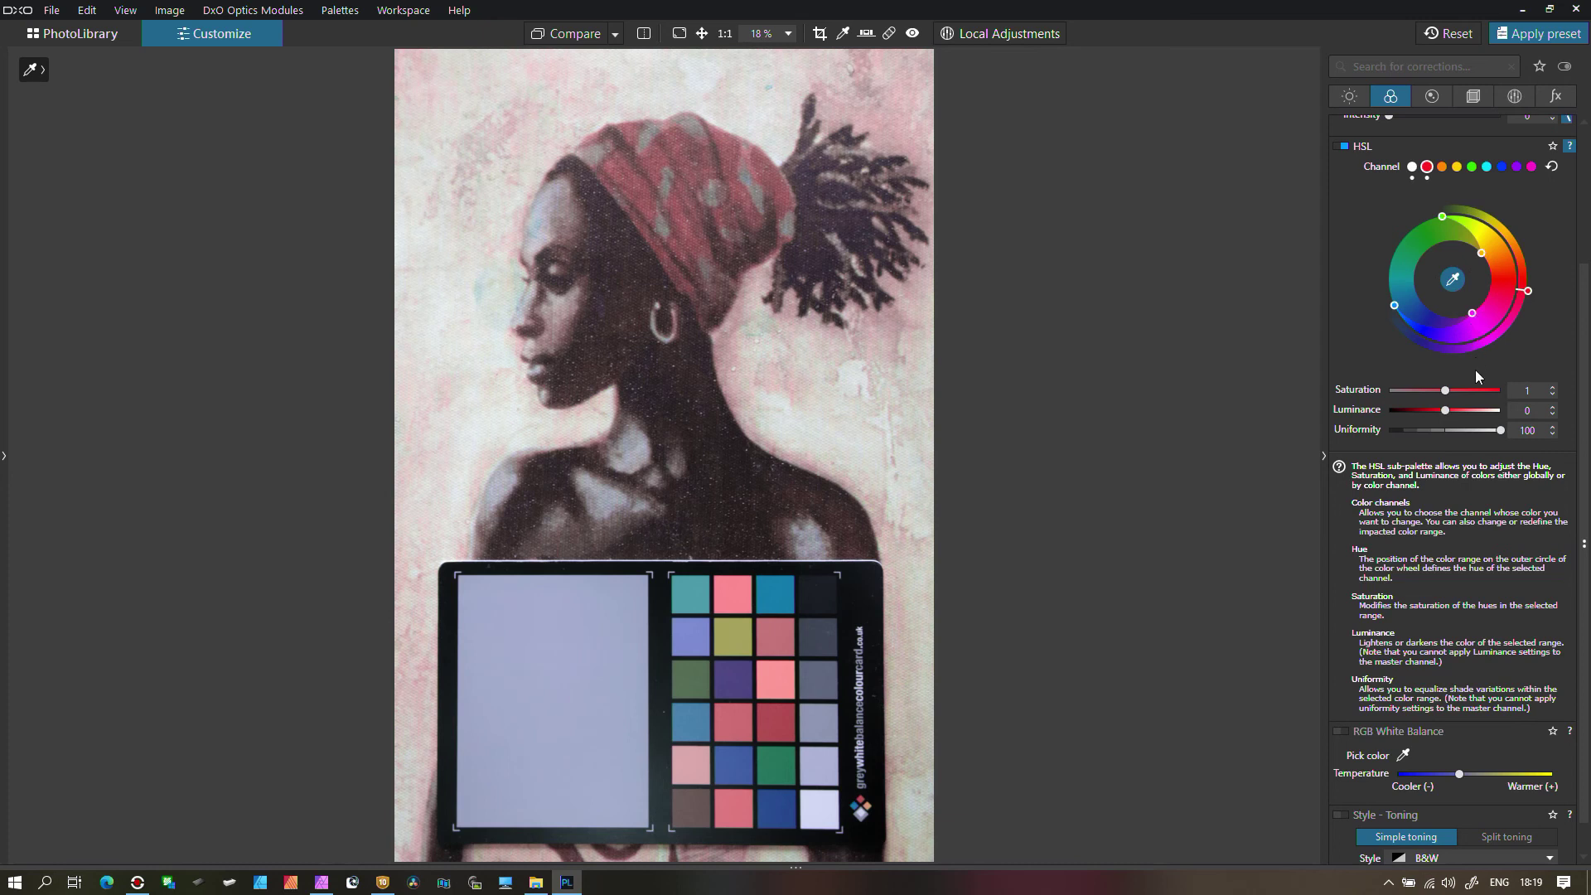
left_click_drag(1500, 431, 1377, 430)
key("ctrl+z")
Step: Bring SILKYPIX Developer Studio Pro to the front, with its fine colour controller at Default
left_click(312, 888)
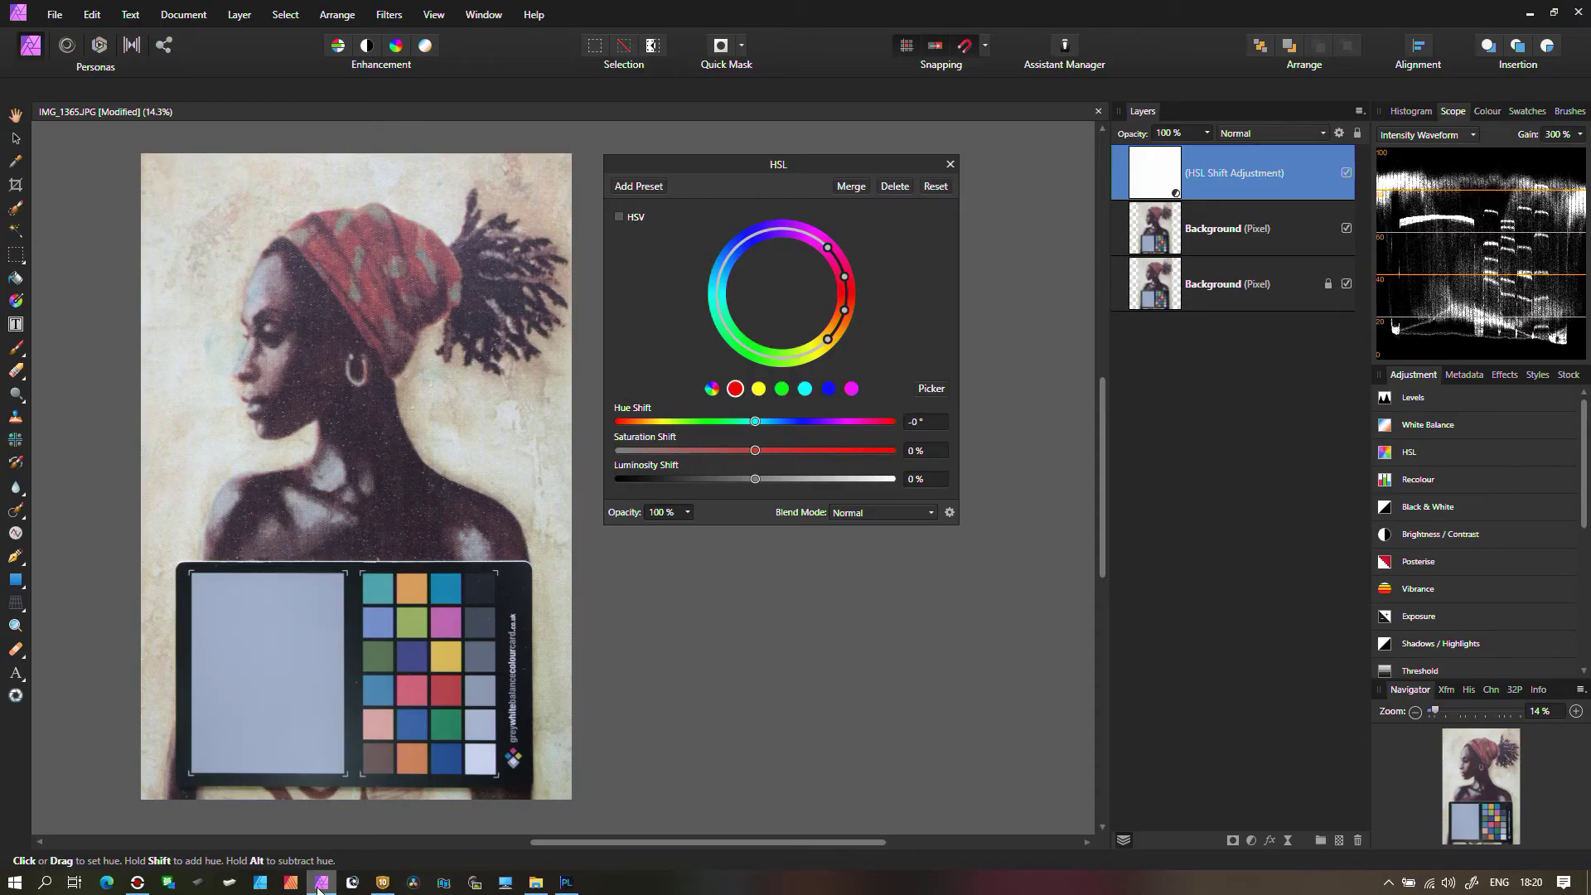
left_click(383, 883)
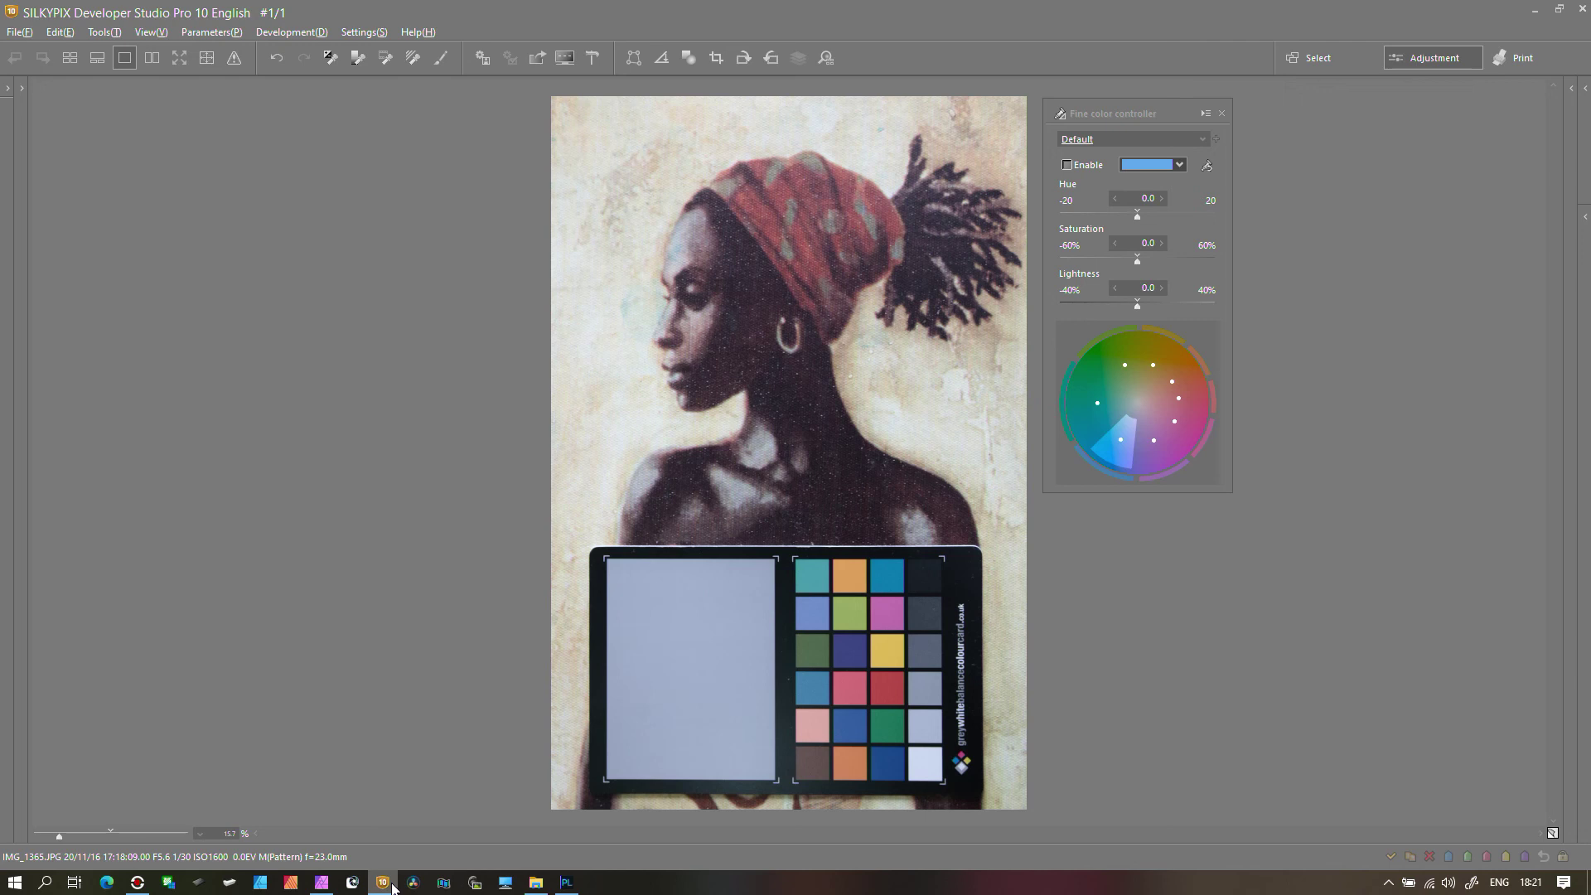
Step: Compare Affinity Photo, SILKYPIX and DxO PhotoLab, then close SILKYPIX's Partial correction panel
left_click(320, 891)
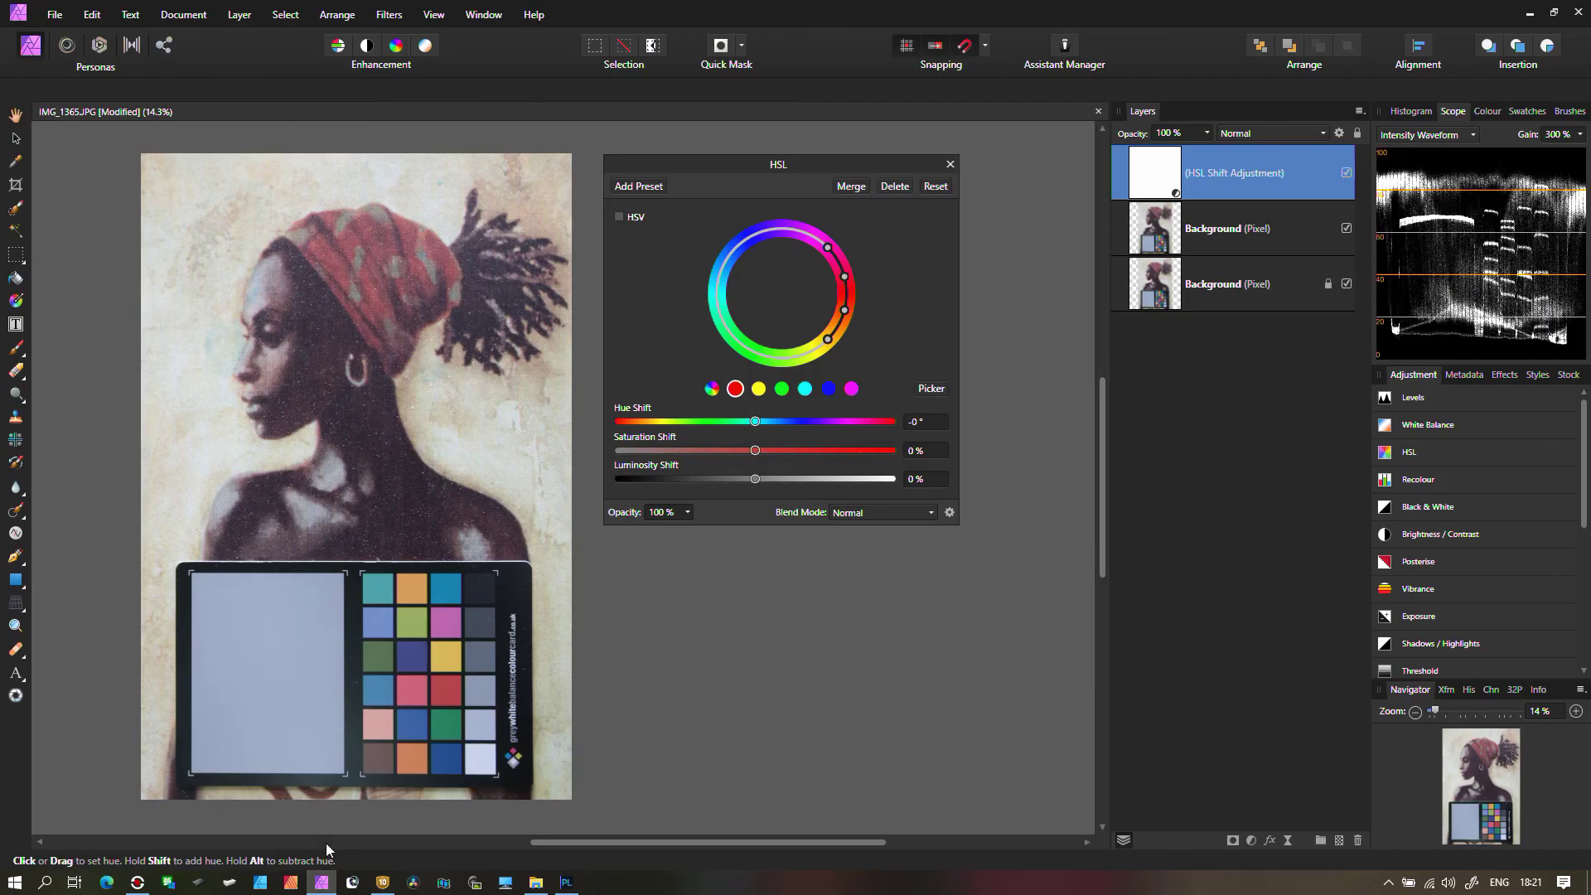
left_click(380, 883)
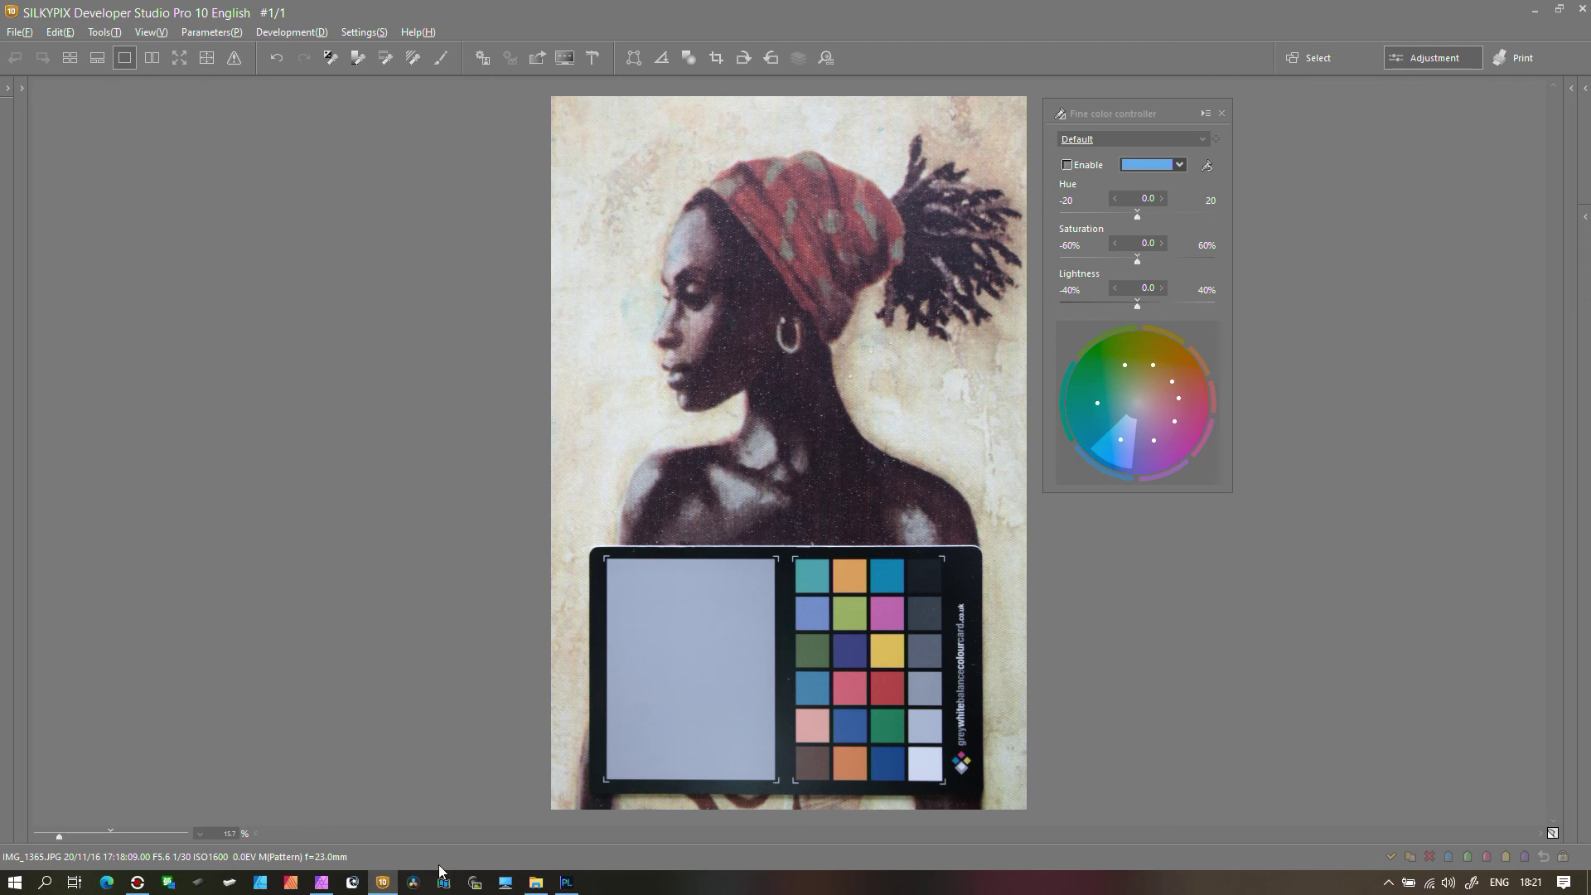
left_click(568, 883)
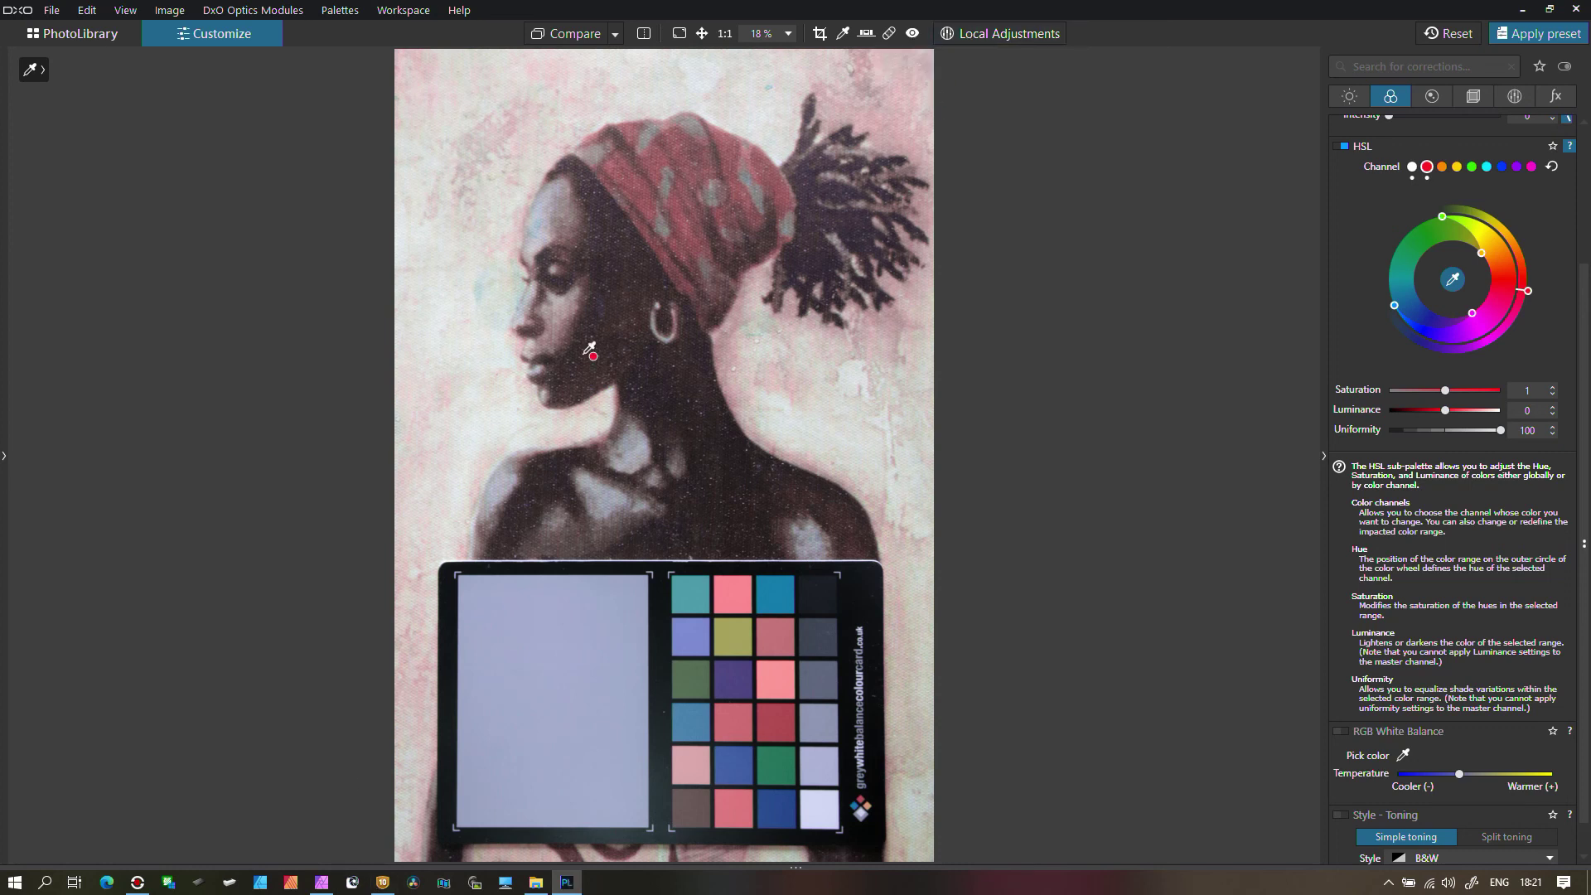
left_click(382, 882)
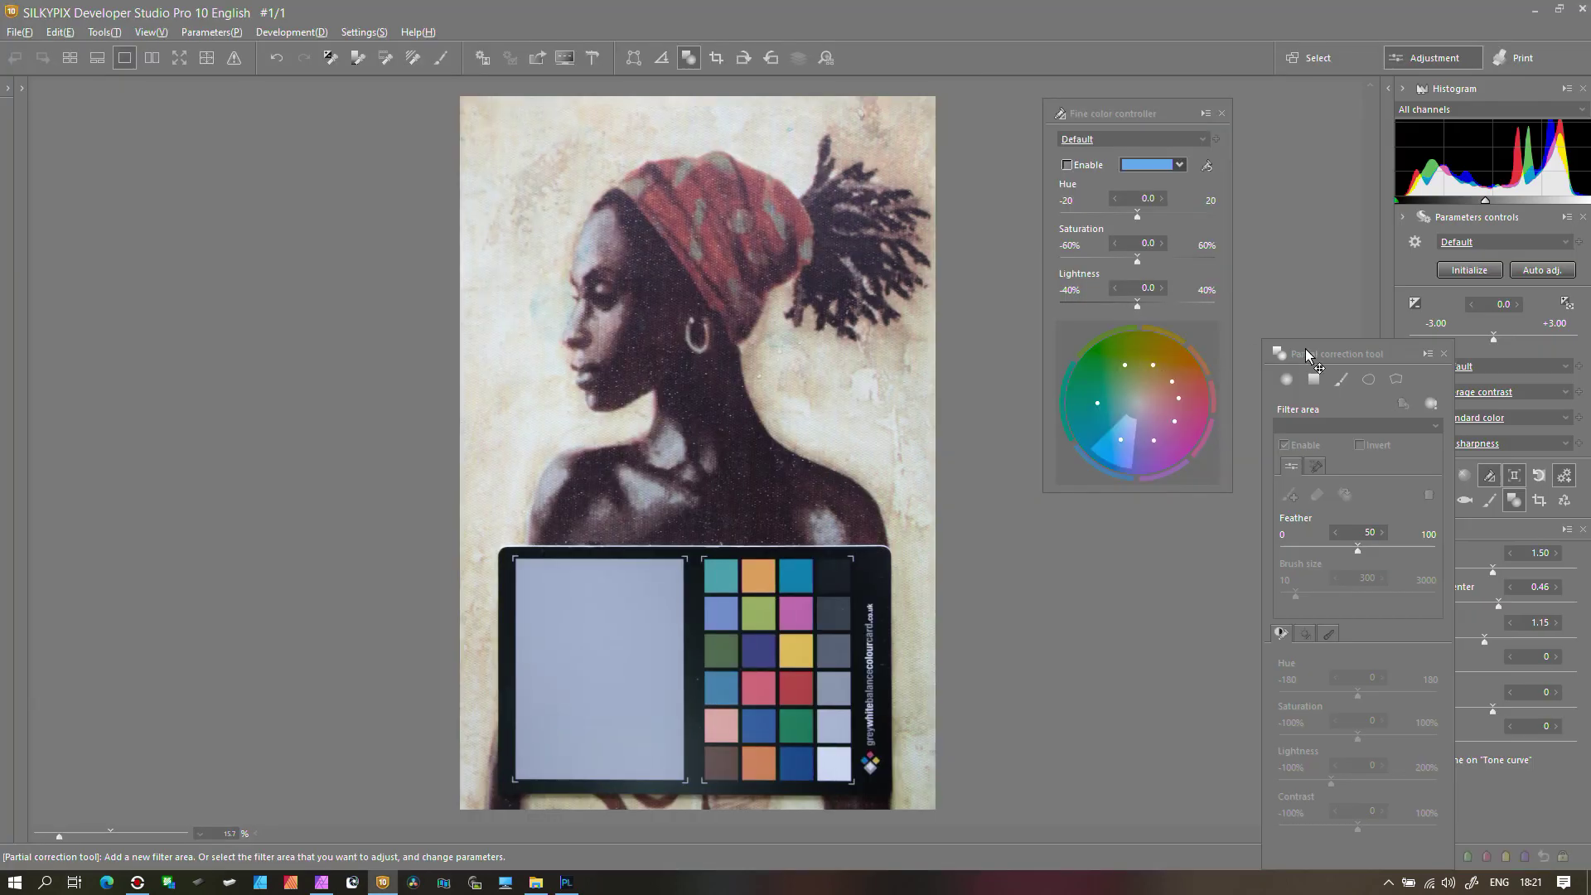
left_click(1443, 354)
Step: Return to Affinity Photo's HSL Shift dialog, with hue, saturation and luminosity shifts at zero
left_click(318, 887)
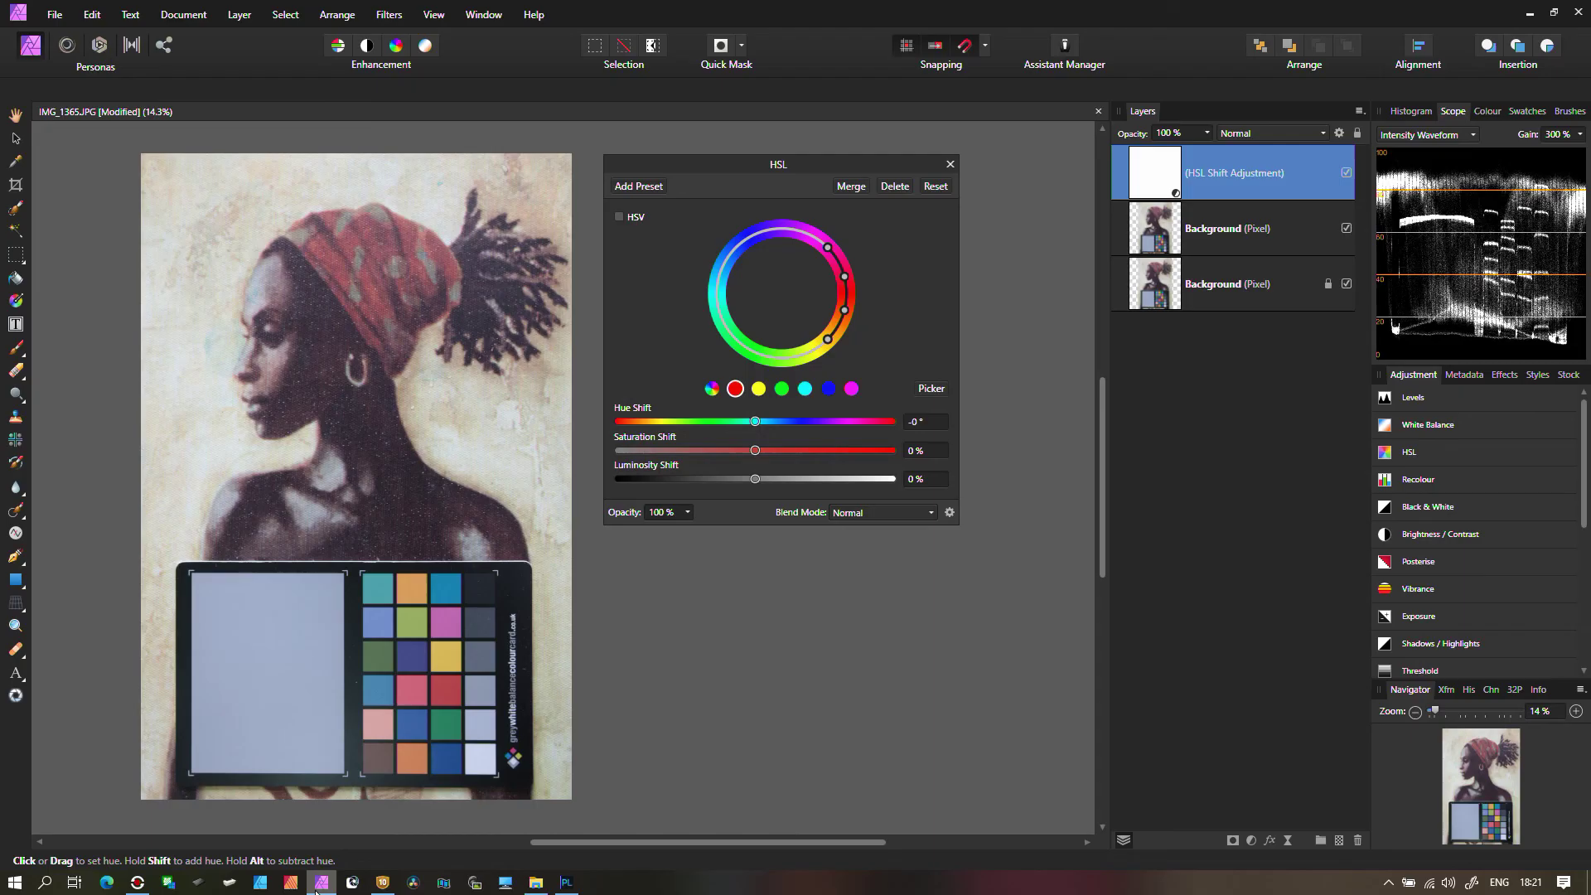